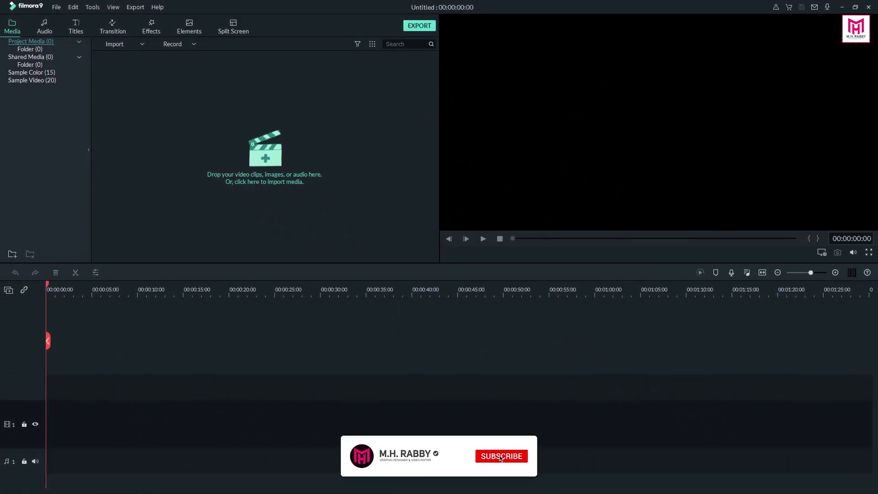
# Step: Import the Crimea - 13857 drone clip and place it at the start of the video track
pyautogui.moveTo(287, 190); pyautogui.dragTo(270, 180)
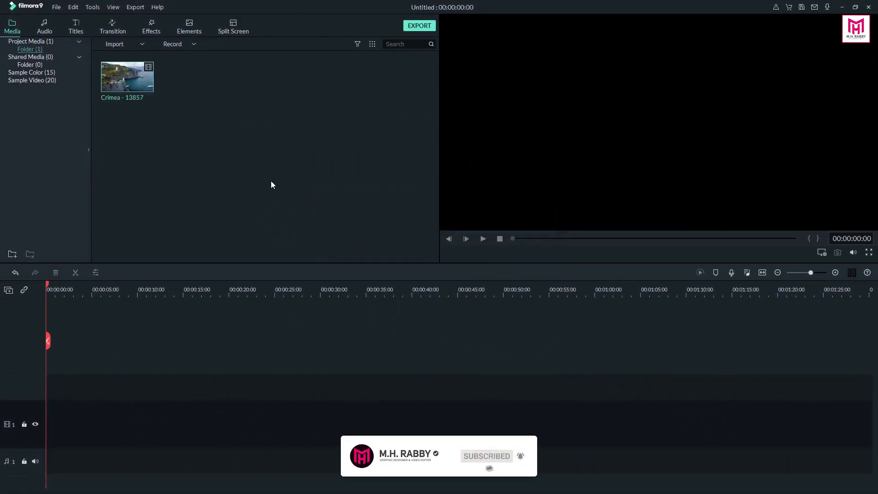
pyautogui.click(127, 77)
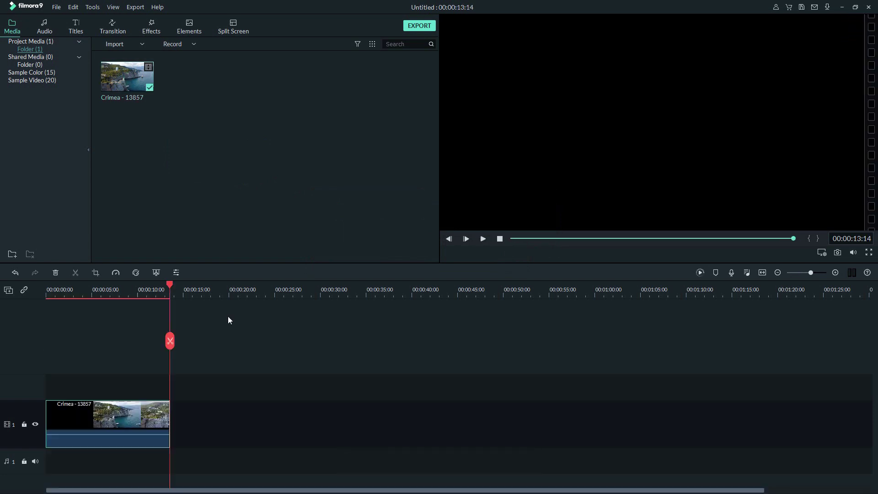
pyautogui.moveTo(172, 289); pyautogui.dragTo(70, 295)
# Step: Play back the drone clip and render a preview for smoother playback
pyautogui.press('space')
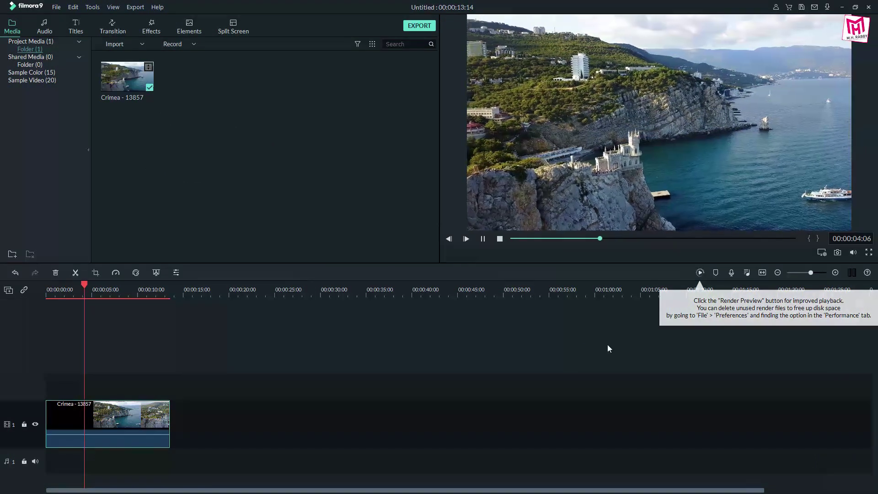
pyautogui.press('space')
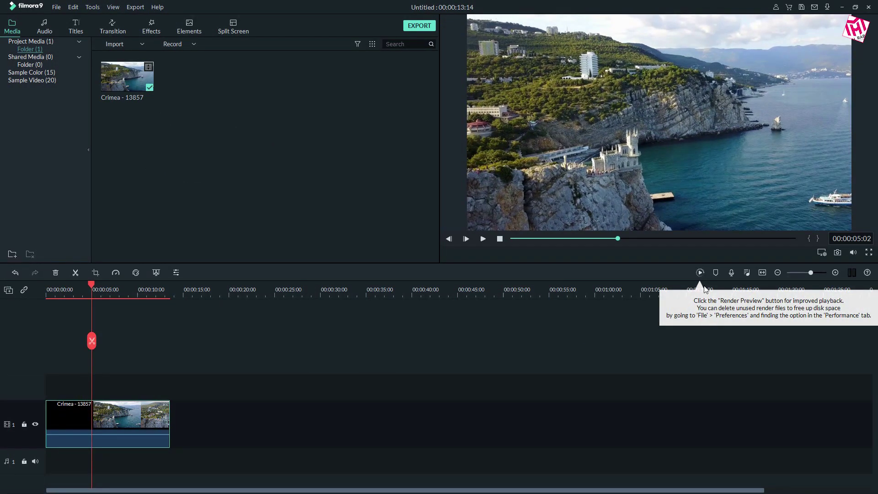
pyautogui.click(701, 272)
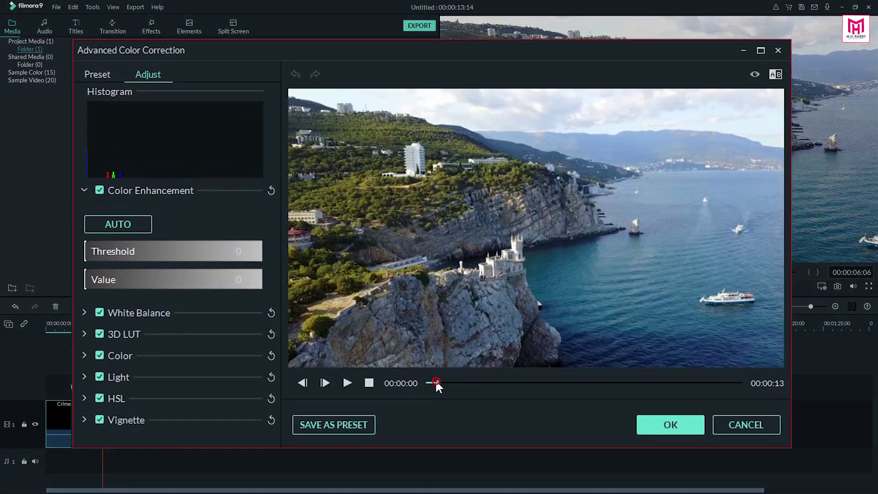
# Step: Scrub to a later frame and apply the 007 Series 3D LUT to the drone clip
pyautogui.moveTo(435, 379); pyautogui.dragTo(551, 388)
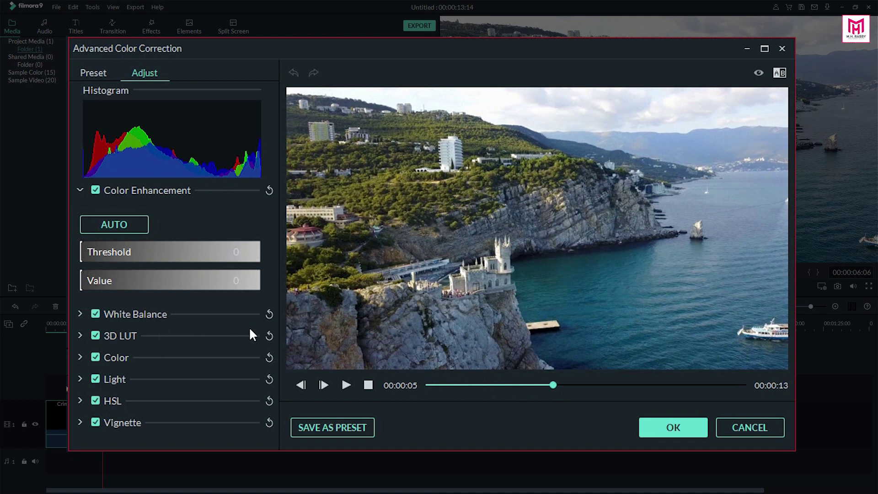
pyautogui.click(83, 356)
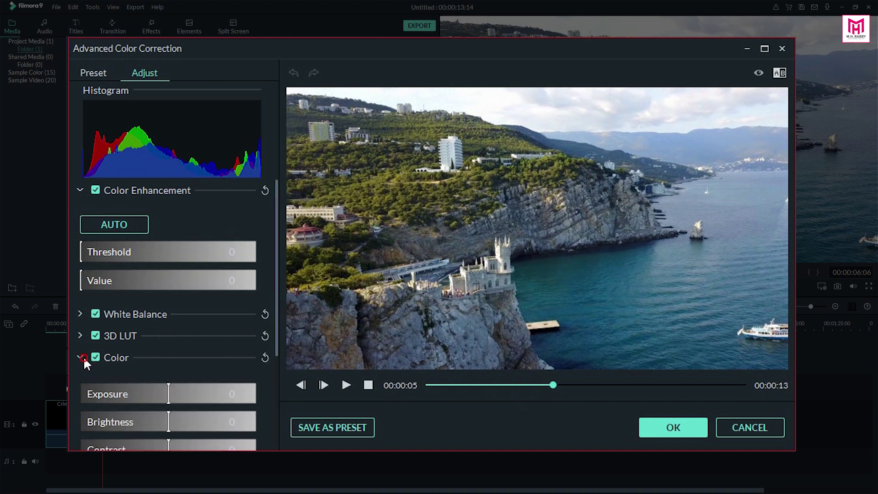
pyautogui.click(83, 356)
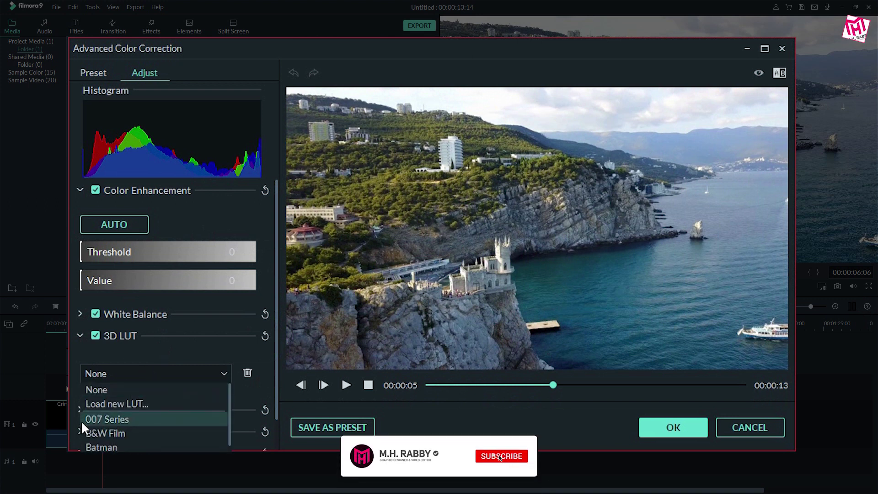
pyautogui.click(149, 420)
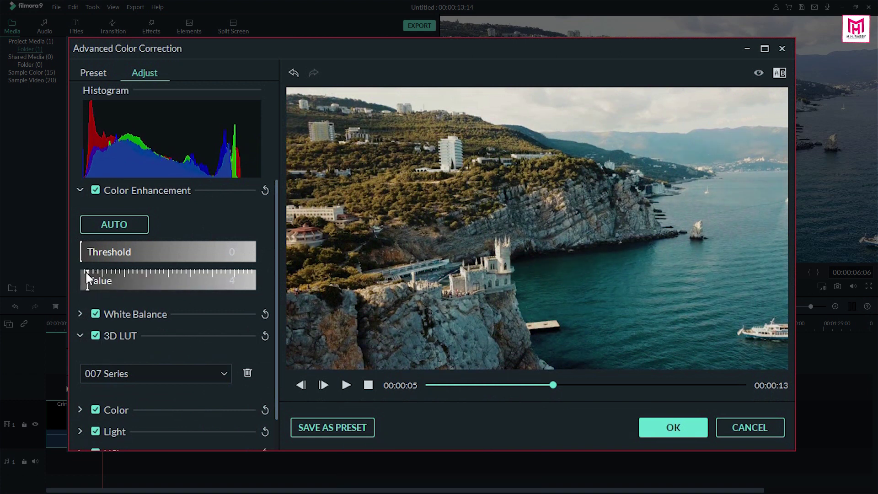
pyautogui.scroll(-2, 87, 281)
# Step: Brighten the clip's highlights and raise exposure slightly in the Light and Color adjustments
pyautogui.click(165, 397)
pyautogui.scroll(-4, 183, 371)
pyautogui.click(194, 308)
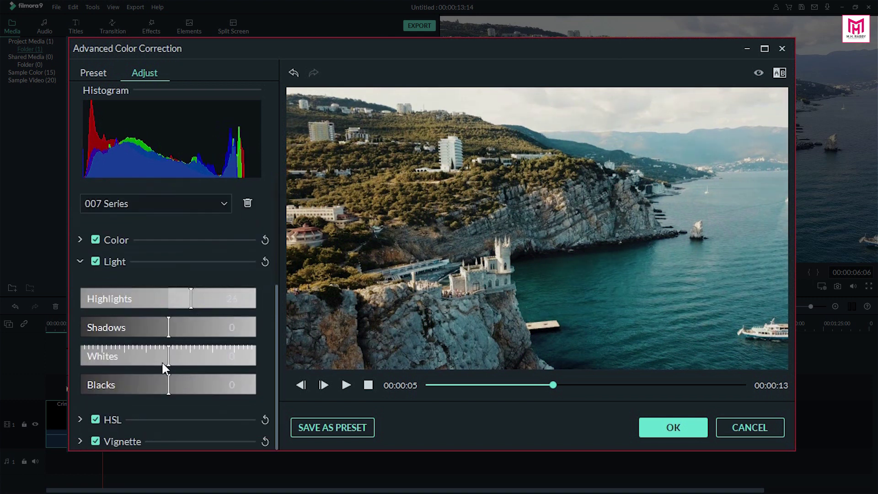
pyautogui.scroll(3, 81, 360)
pyautogui.click(81, 362)
pyautogui.scroll(-4, 172, 322)
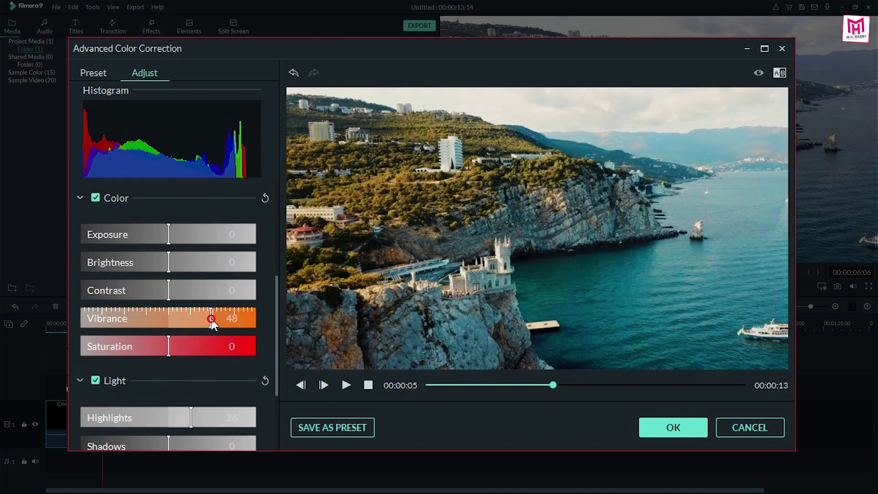
pyautogui.click(171, 237)
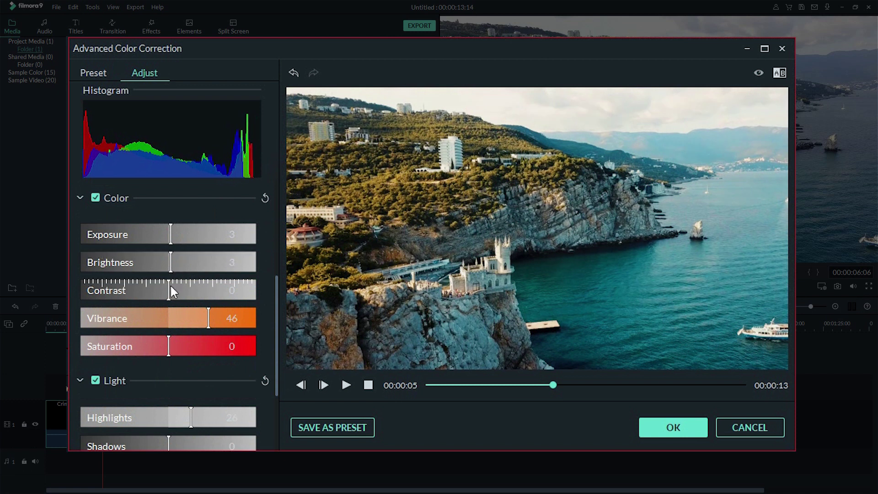
pyautogui.scroll(-2, 171, 349)
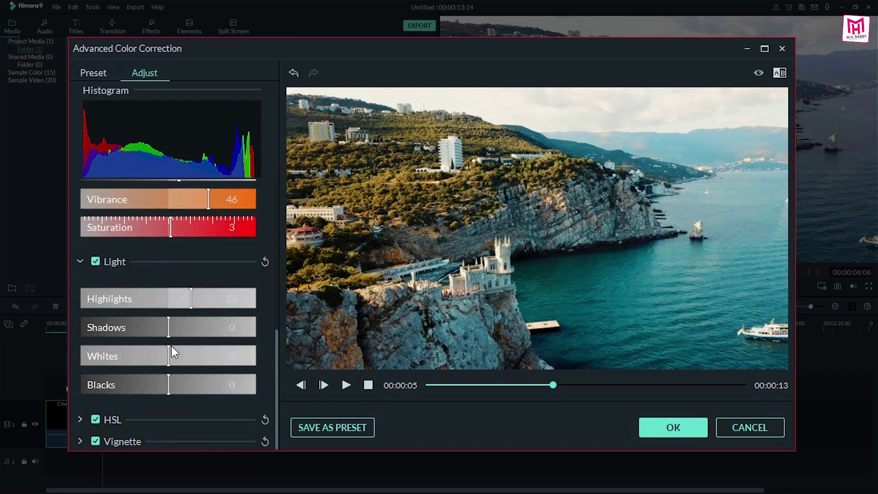
pyautogui.click(80, 417)
pyautogui.scroll(-2, 177, 404)
# Step: Add a dark, rounder vignette with full feather and slightly raised exposure, then accept the correction
pyautogui.click(80, 441)
pyautogui.scroll(-3, 163, 307)
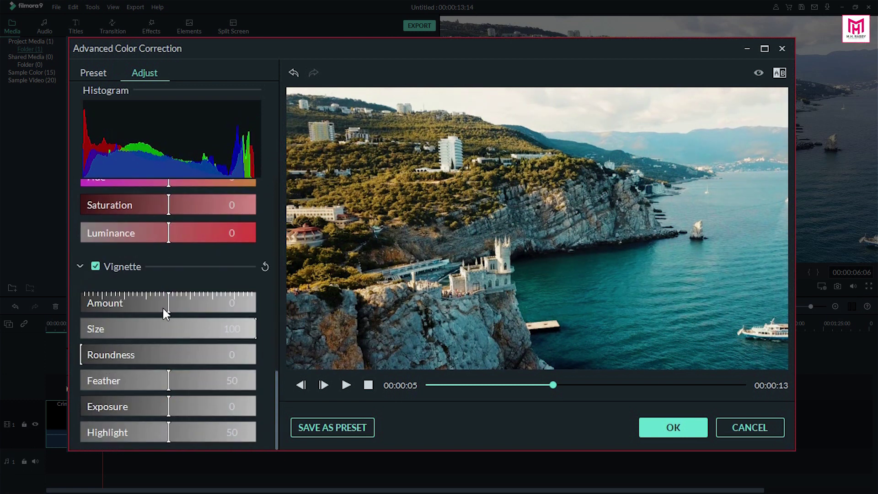
pyautogui.moveTo(168, 305); pyautogui.dragTo(149, 315)
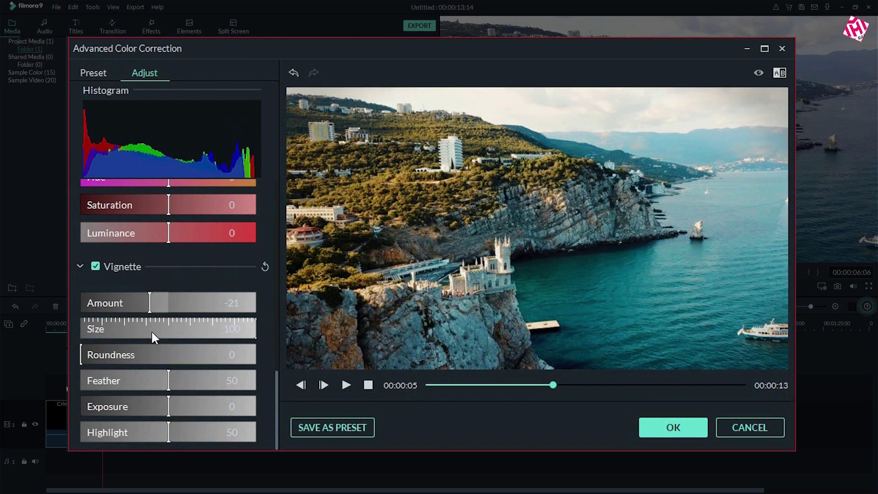
pyautogui.moveTo(85, 350)
pyautogui.mouseDown()
pyautogui.moveTo(167, 370)
pyautogui.moveTo(142, 367)
pyautogui.mouseUp()
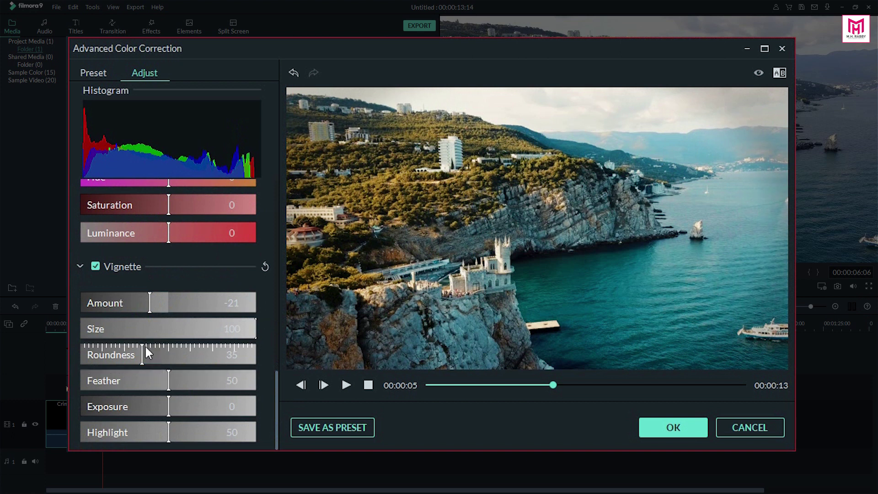
pyautogui.moveTo(145, 329)
pyautogui.mouseDown()
pyautogui.moveTo(117, 330)
pyautogui.moveTo(291, 343)
pyautogui.mouseUp()
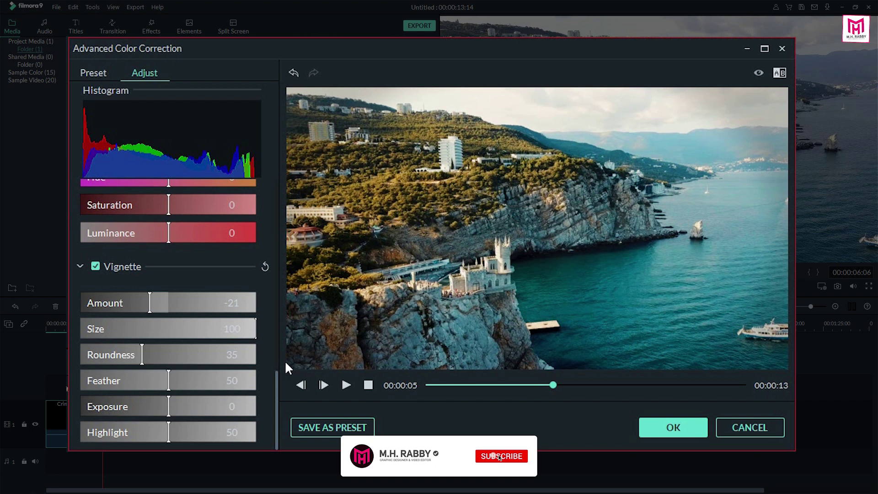
pyautogui.moveTo(171, 383); pyautogui.dragTo(250, 389)
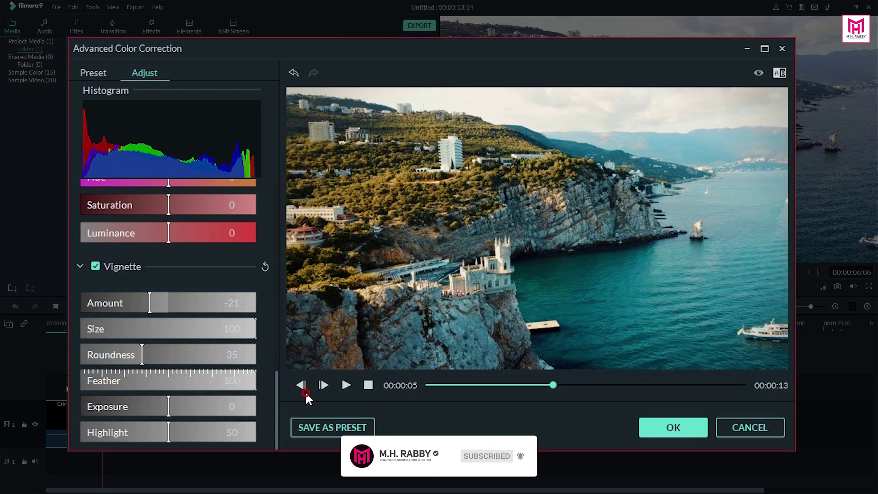
pyautogui.moveTo(167, 408); pyautogui.dragTo(176, 413)
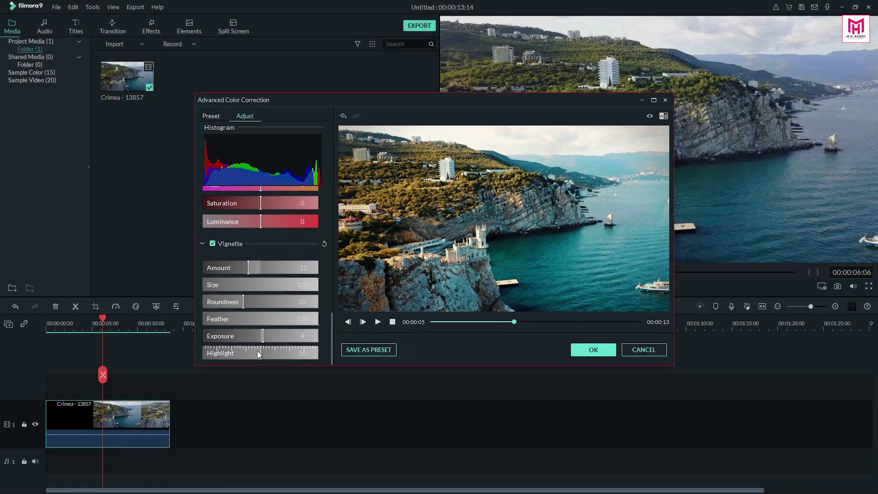
pyautogui.click(585, 352)
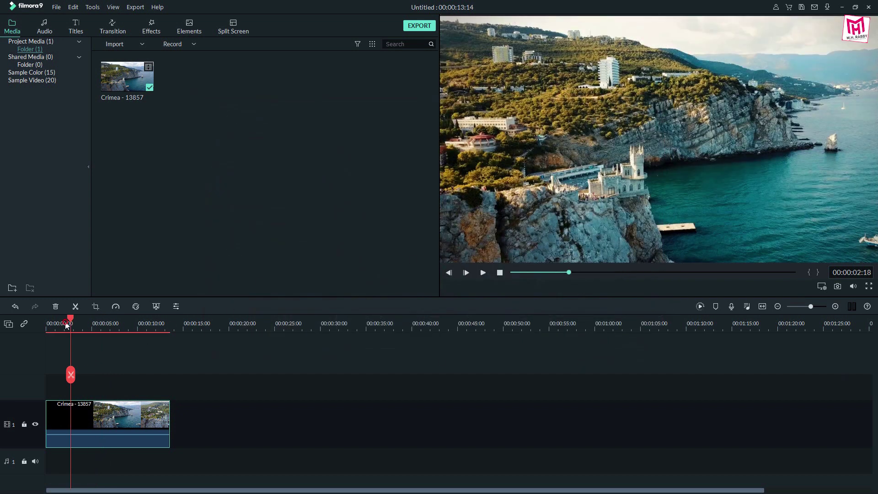
# Step: Play back the graded Crimea clip on the timeline and from the media library to review it
pyautogui.press('space')
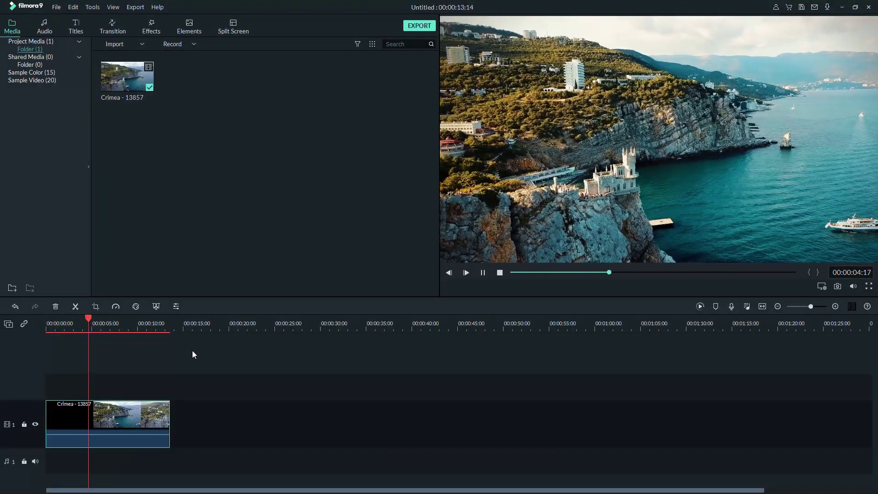
pyautogui.press('space')
pyautogui.rightClick(141, 85)
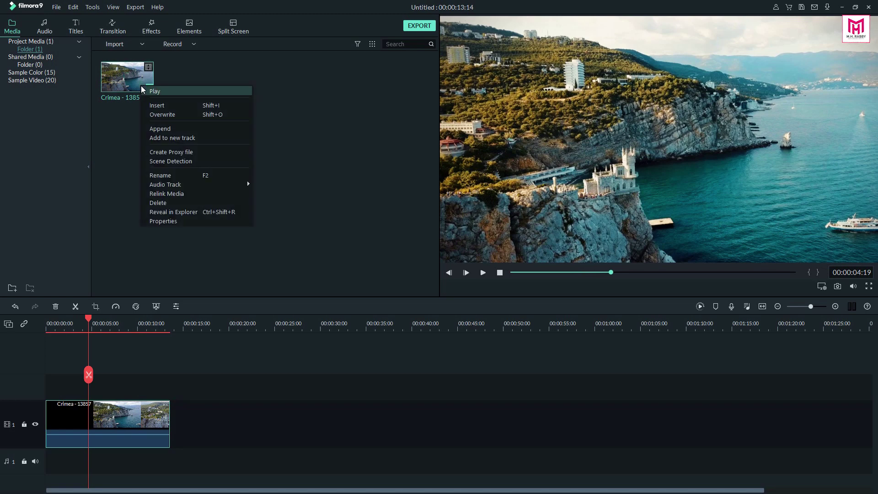
pyautogui.click(148, 90)
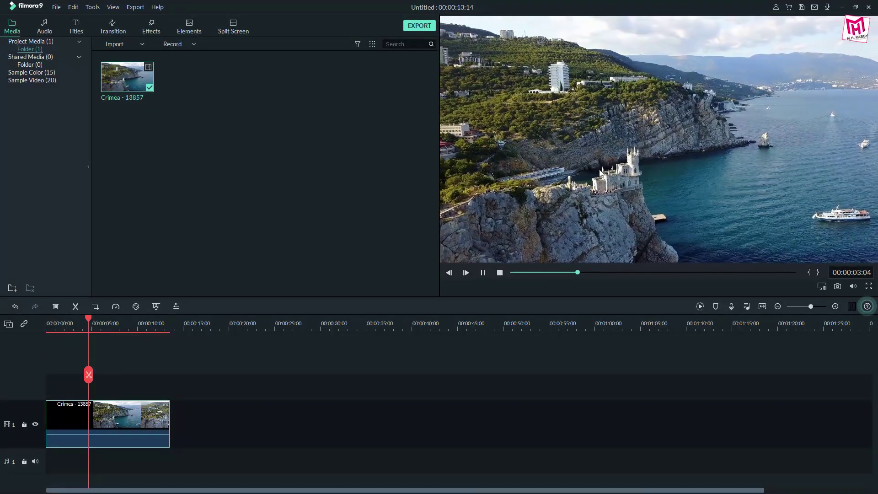
pyautogui.press('space')
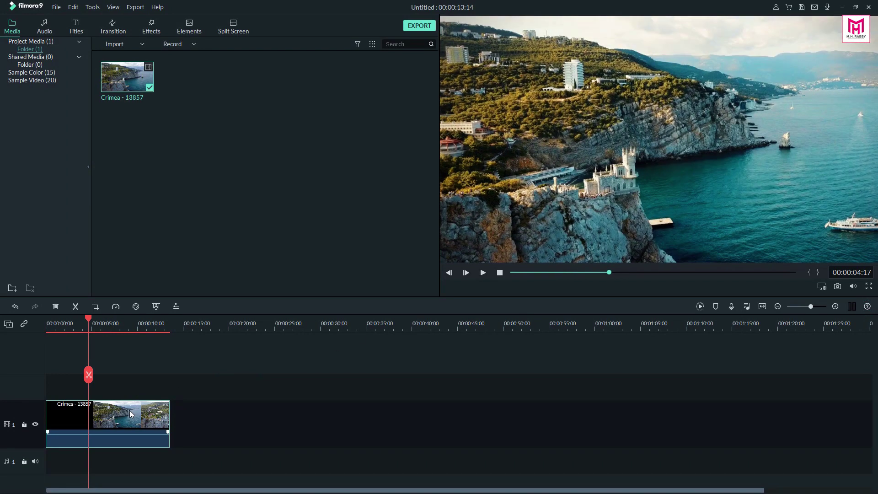
pyautogui.press('space')
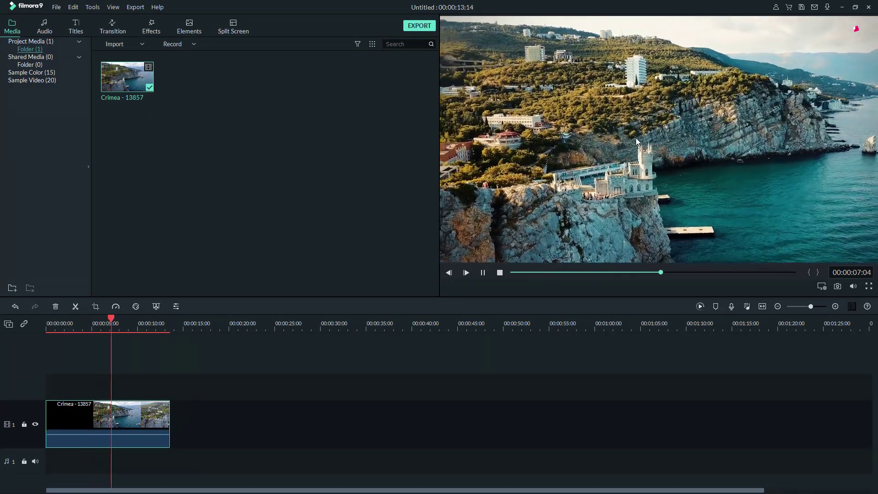
pyautogui.press('space')
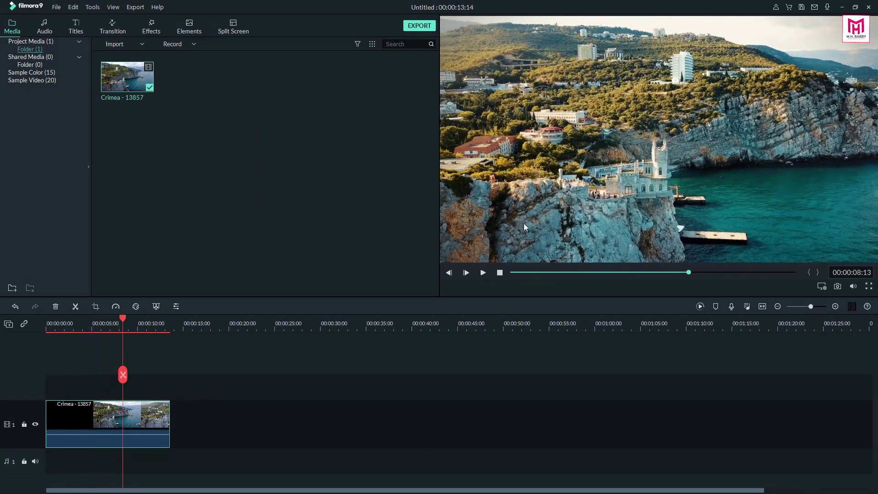
# Step: Browse the Effects and Elements libraries, then go to the Filmstocks stock media site
pyautogui.click(149, 27)
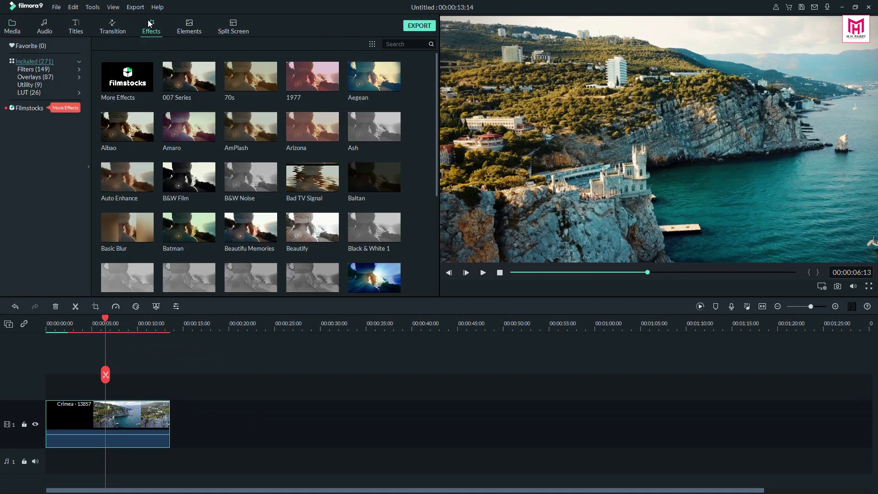
pyautogui.scroll(-5, 312, 211)
pyautogui.scroll(-5, 312, 211)
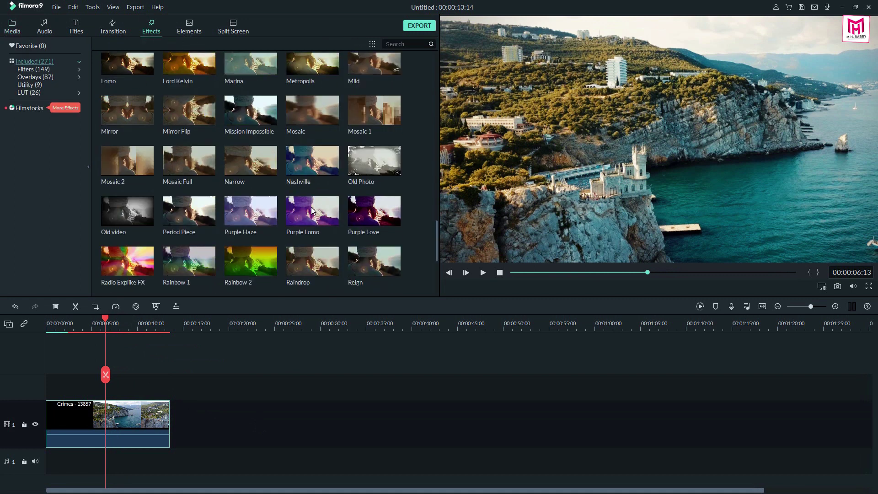
pyautogui.scroll(-5, 312, 211)
pyautogui.scroll(-5, 312, 212)
pyautogui.scroll(-5, 312, 212)
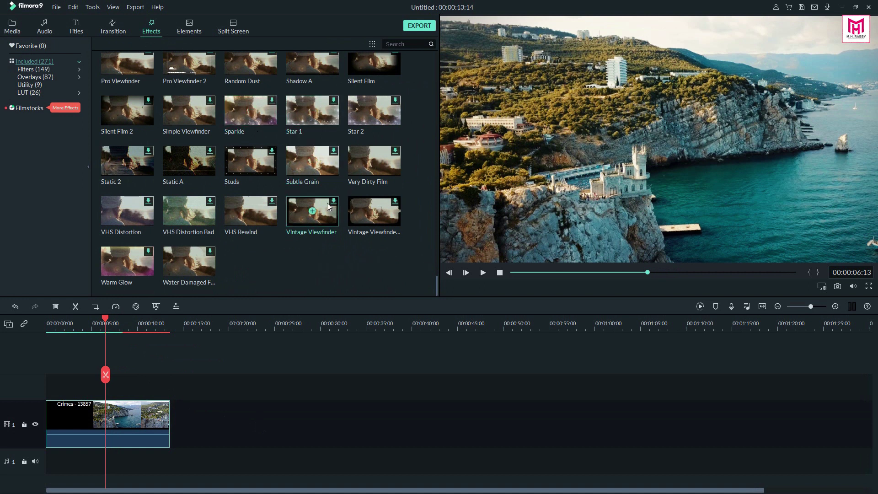
pyautogui.click(188, 28)
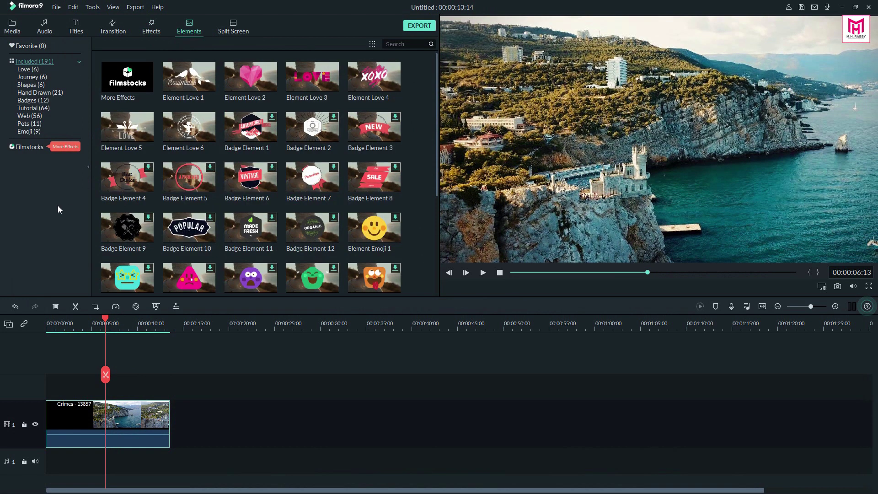
pyautogui.click(32, 148)
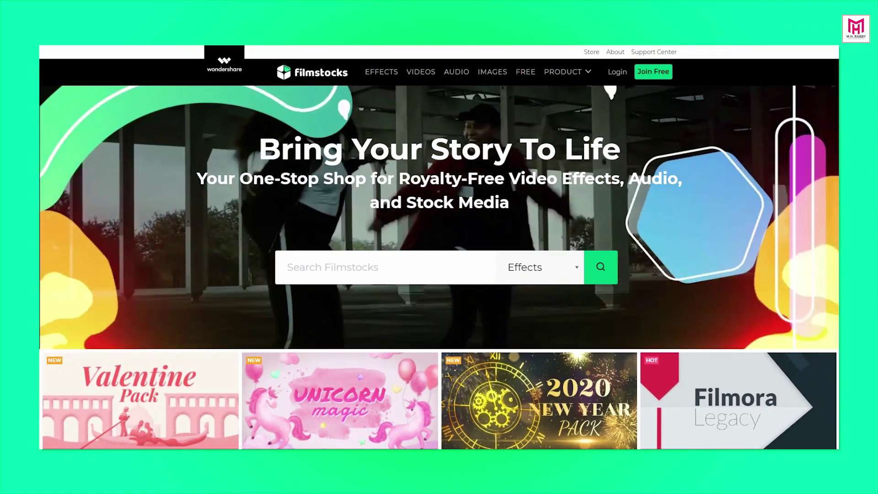
pyautogui.scroll(-2, 439, 246)
pyautogui.scroll(-2, 439, 267)
pyautogui.scroll(-2, 439, 267)
pyautogui.scroll(-1, 439, 267)
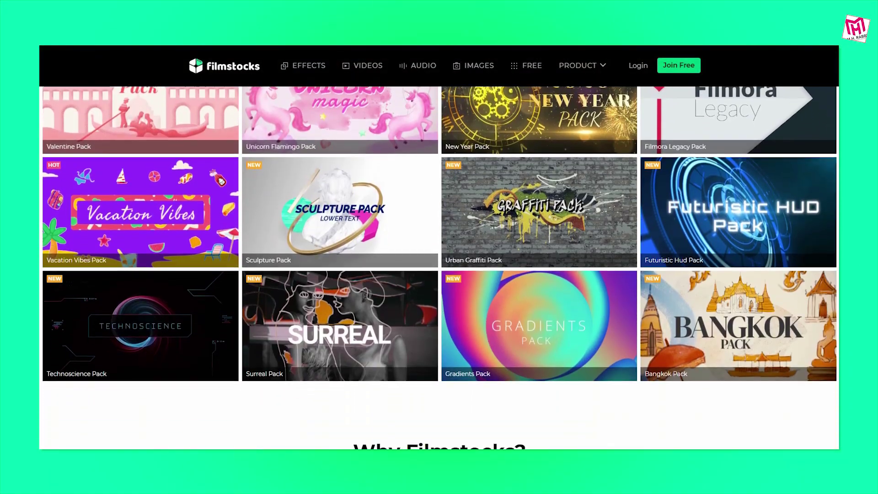
pyautogui.scroll(-1, 439, 268)
pyautogui.scroll(-1, 438, 267)
pyautogui.scroll(-1, 439, 267)
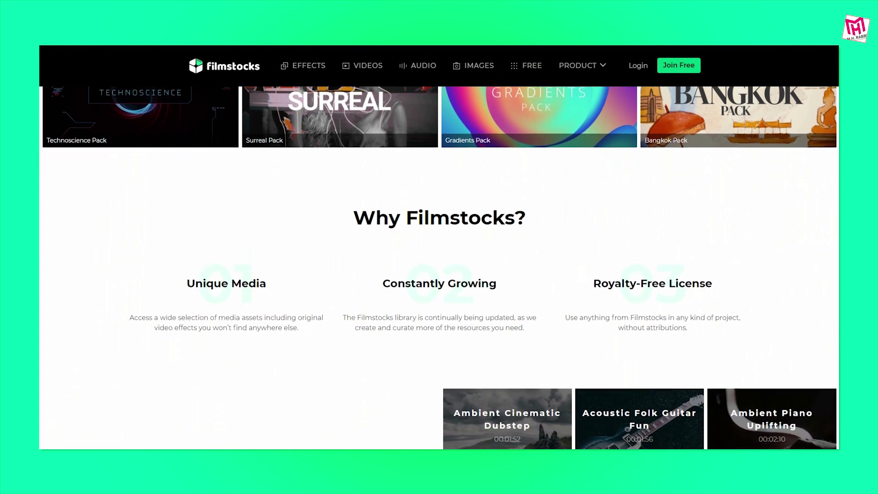
pyautogui.scroll(-1, 439, 268)
pyautogui.scroll(-1, 439, 268)
pyautogui.scroll(-1, 439, 267)
pyautogui.scroll(-1, 439, 267)
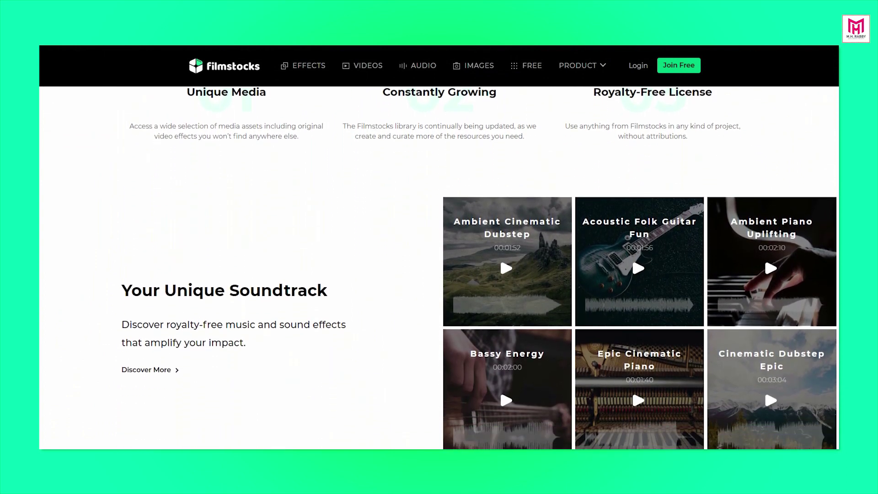
pyautogui.scroll(-1, 439, 268)
pyautogui.scroll(-1, 440, 268)
pyautogui.scroll(-1, 439, 267)
pyautogui.scroll(-1, 439, 267)
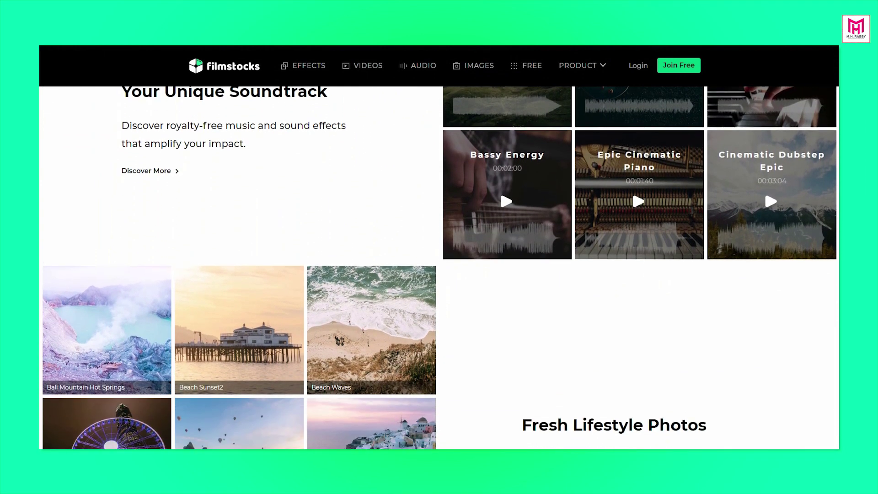
pyautogui.scroll(-1, 438, 268)
pyautogui.scroll(-1, 439, 267)
pyautogui.scroll(-1, 439, 267)
pyautogui.scroll(-1, 439, 268)
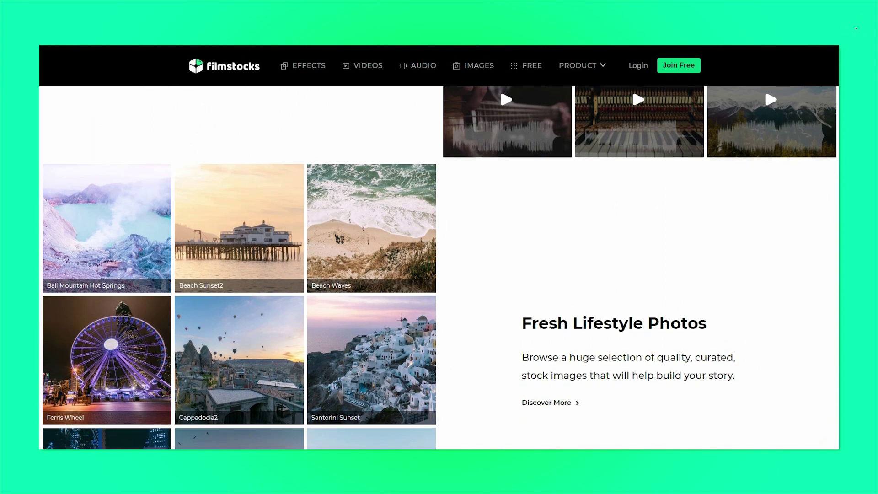
pyautogui.scroll(-1, 440, 268)
pyautogui.scroll(-1, 439, 267)
pyautogui.scroll(-1, 439, 268)
pyautogui.scroll(-1, 439, 267)
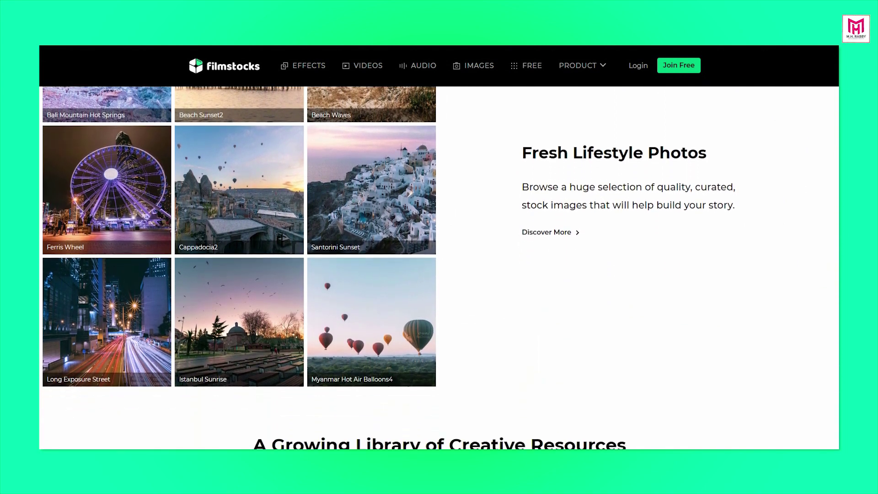
pyautogui.scroll(-1, 439, 267)
pyautogui.scroll(-1, 439, 268)
pyautogui.scroll(-1, 439, 268)
pyautogui.scroll(-1, 439, 268)
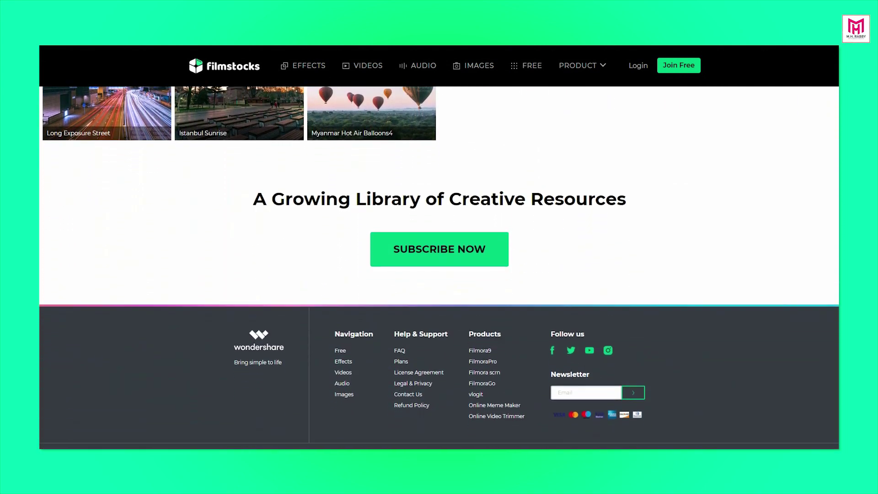
pyautogui.scroll(-1, 439, 268)
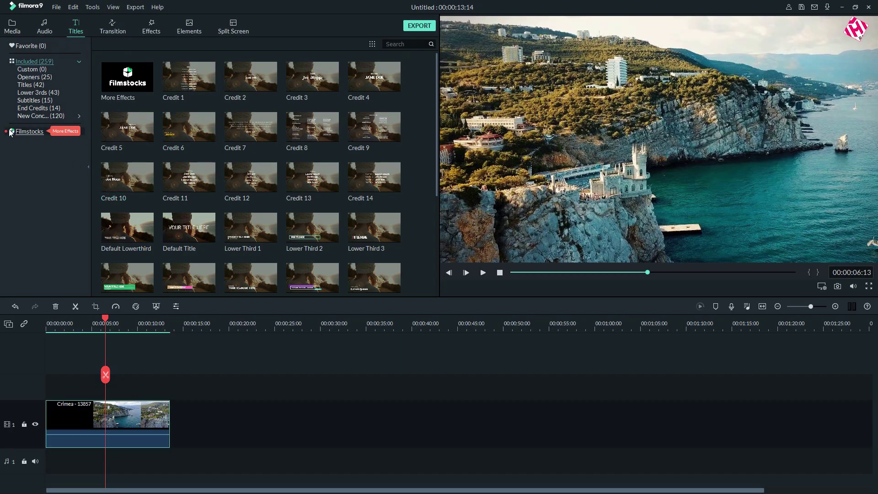
# Step: Show the premium Filmstocks Essential Title Pack titles, then deselect the Crimea clip
pyautogui.click(10, 133)
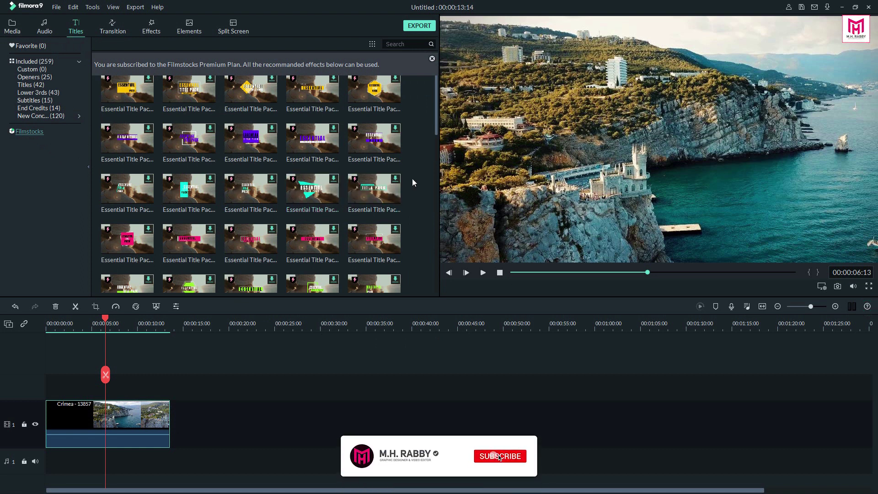
pyautogui.scroll(-3, 412, 178)
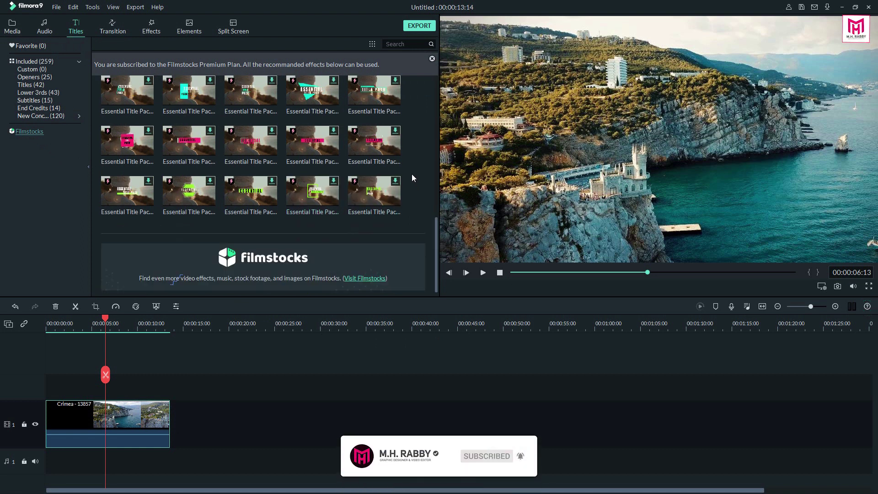
pyautogui.scroll(2, 412, 173)
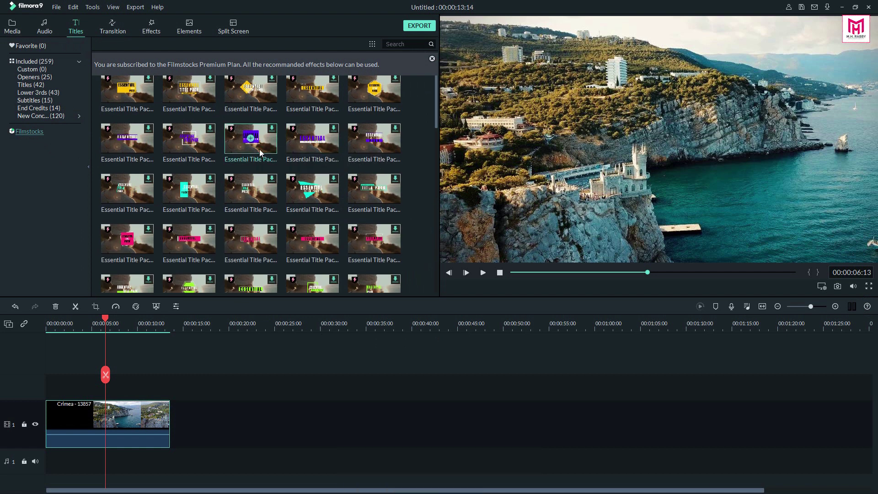
pyautogui.scroll(-2, 327, 274)
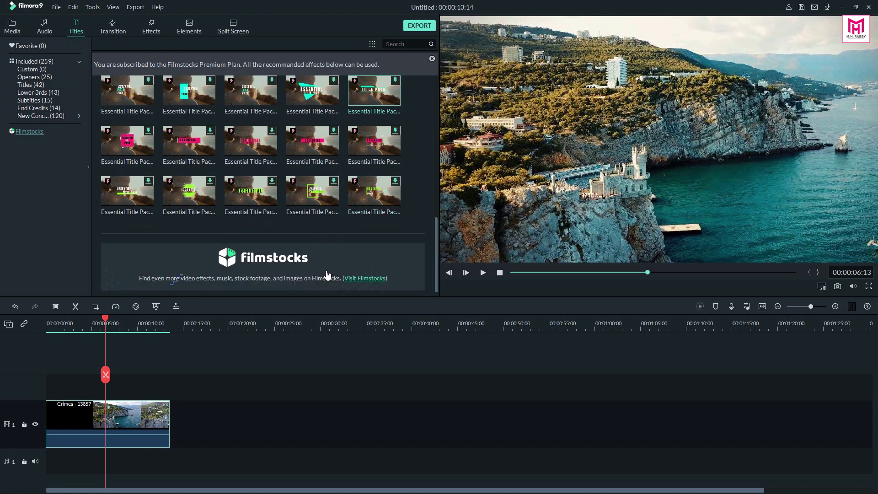
pyautogui.scroll(2, 326, 273)
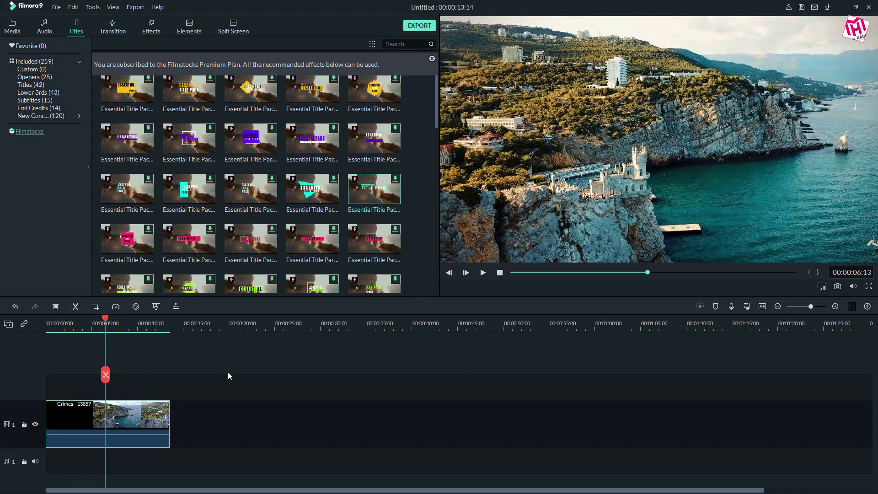
pyautogui.click(223, 402)
# Step: Split the Crimea clip in two at the playhead from the Transition library
pyautogui.click(113, 27)
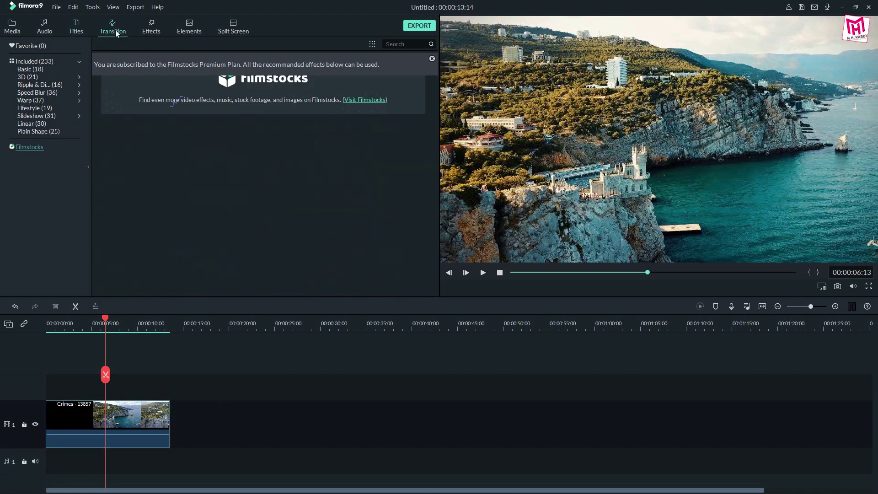
pyautogui.scroll(-3, 299, 159)
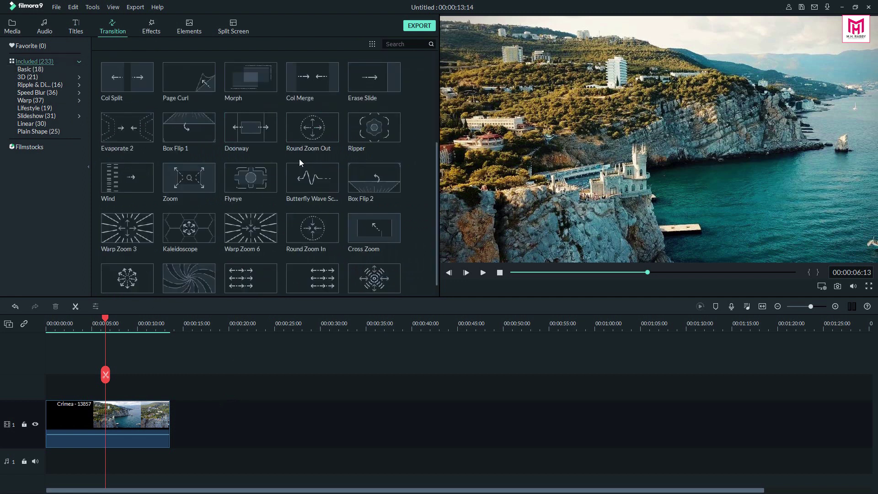
pyautogui.scroll(-5, 325, 177)
pyautogui.scroll(-5, 324, 177)
pyautogui.scroll(-5, 324, 179)
pyautogui.scroll(-5, 324, 178)
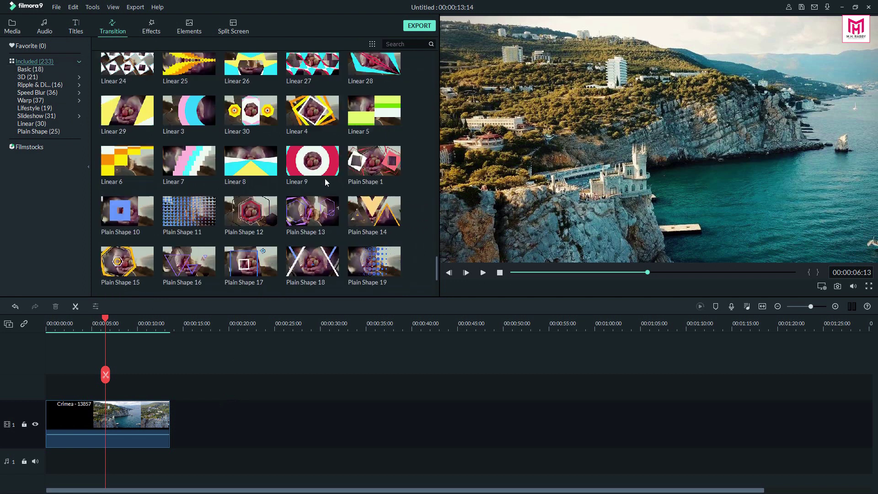
pyautogui.scroll(-5, 324, 179)
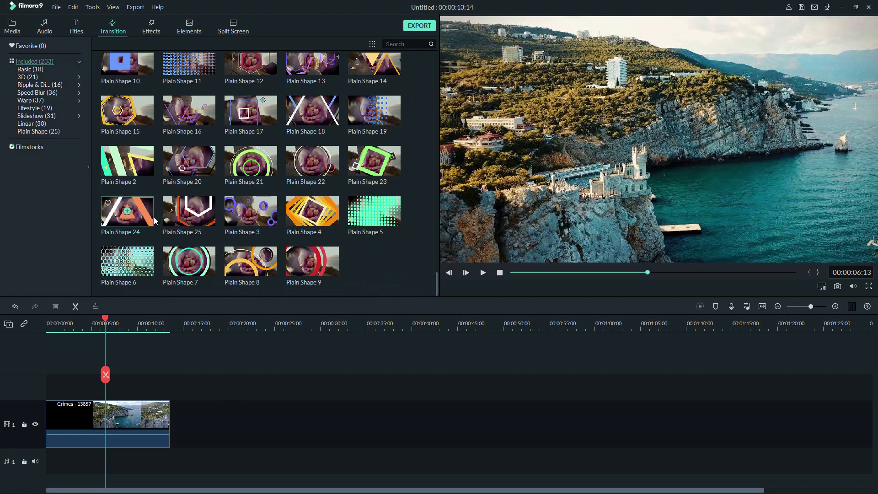
pyautogui.click(116, 423)
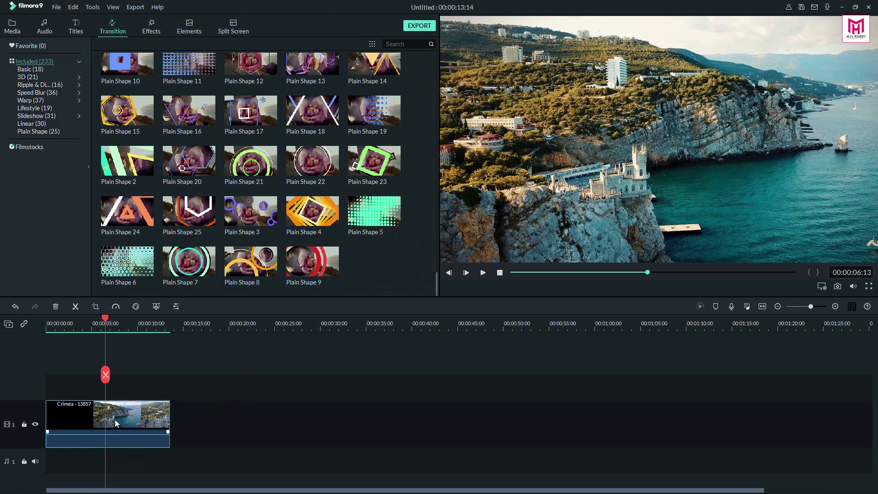
pyautogui.click(104, 375)
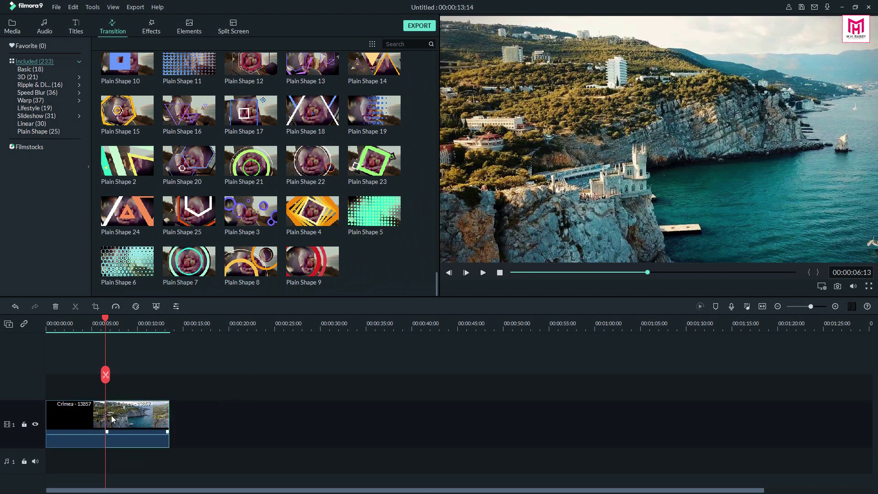
pyautogui.moveTo(112, 419); pyautogui.dragTo(124, 410)
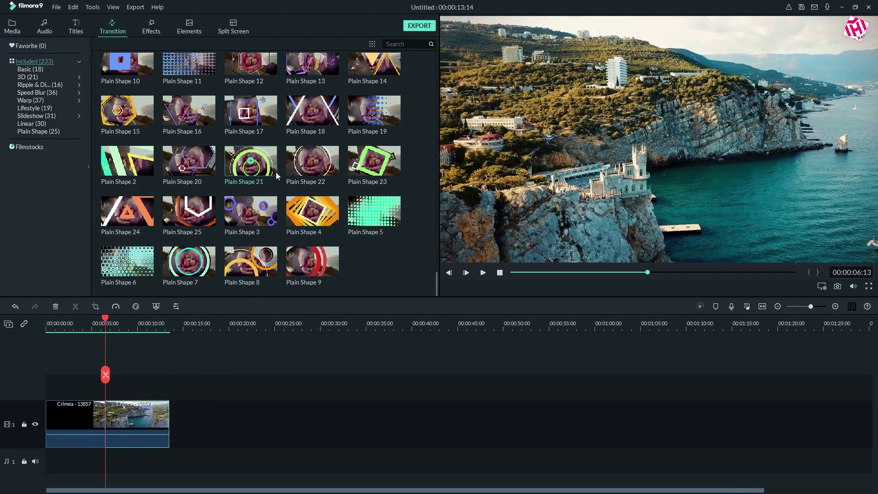
# Step: Place the Plain Shape 21 transition between the two halves and preview it
pyautogui.moveTo(251, 162); pyautogui.dragTo(134, 364)
pyautogui.moveTo(106, 396); pyautogui.dragTo(106, 398)
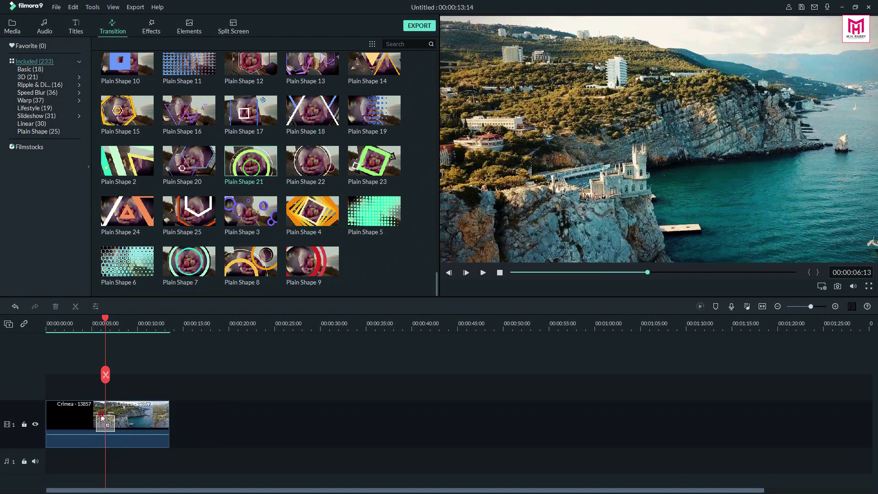
pyautogui.moveTo(105, 322); pyautogui.dragTo(94, 323)
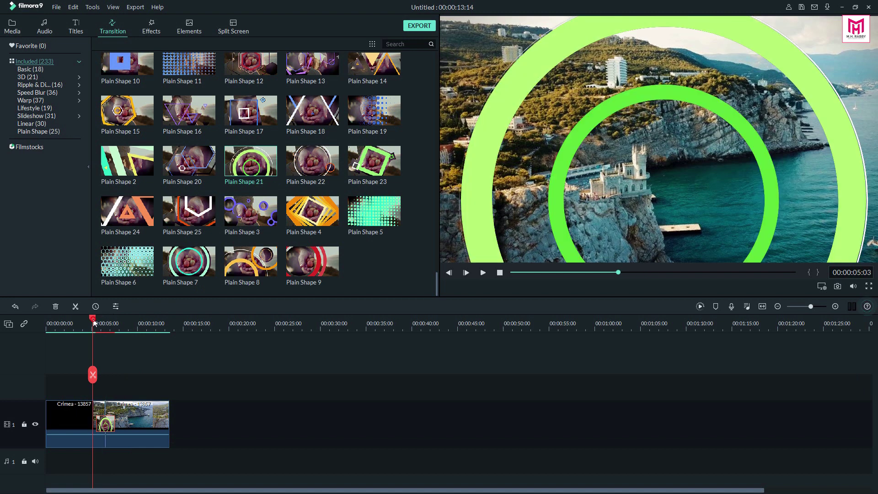
pyautogui.press('space')
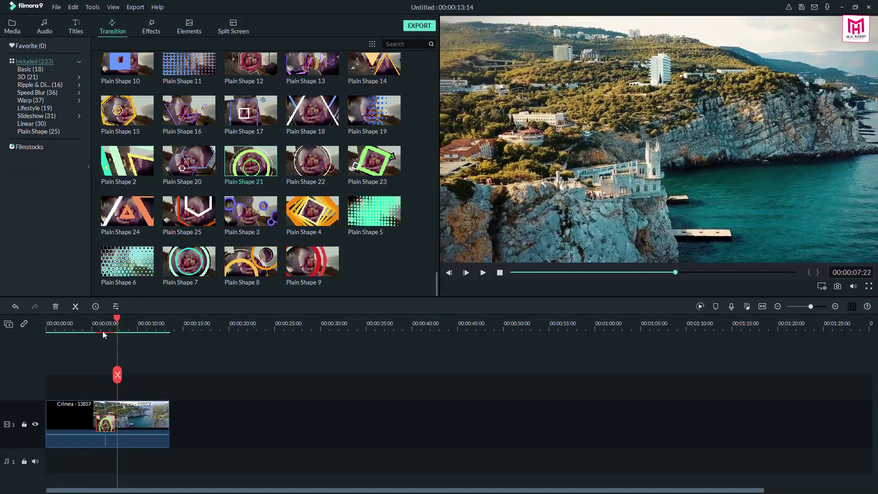
# Step: Replace the transition with Plain Shape 24, preview it, and return to project media
pyautogui.moveTo(127, 211); pyautogui.dragTo(106, 419)
pyautogui.press('space')
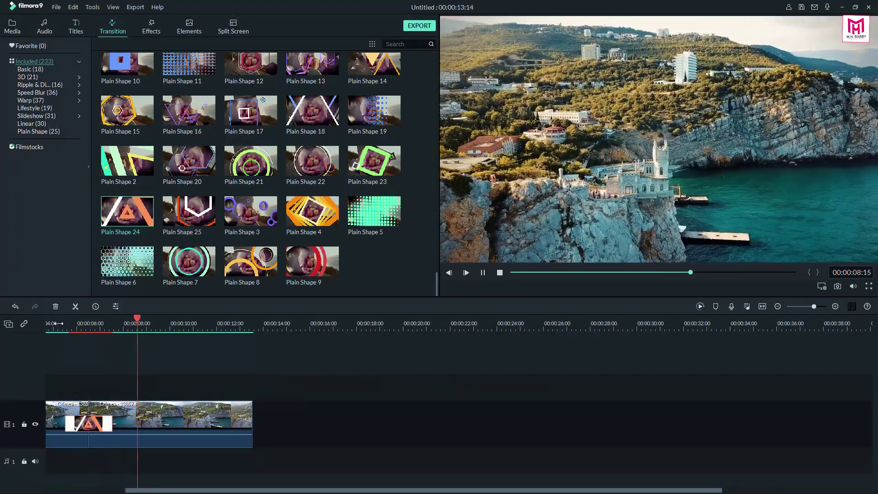
pyautogui.click(138, 374)
pyautogui.click(14, 30)
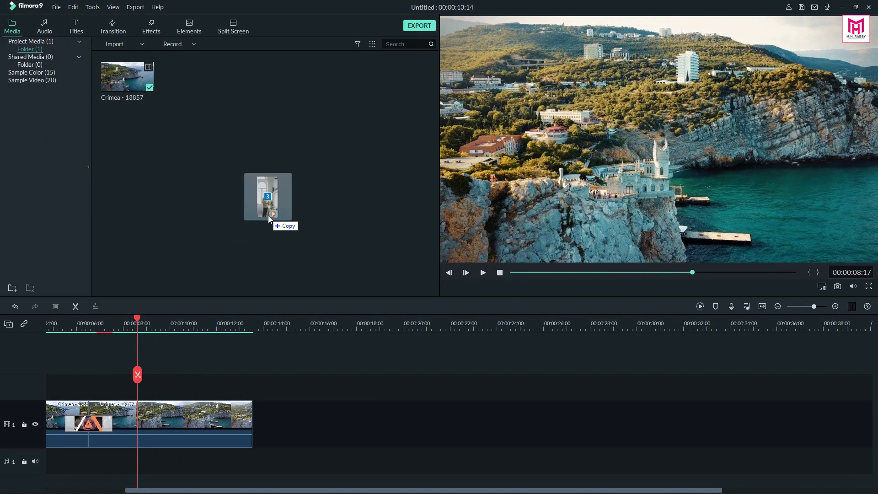
# Step: Import the three kitchen production video clips into project media
pyautogui.moveTo(268, 216); pyautogui.dragTo(270, 220)
pyautogui.click(254, 221)
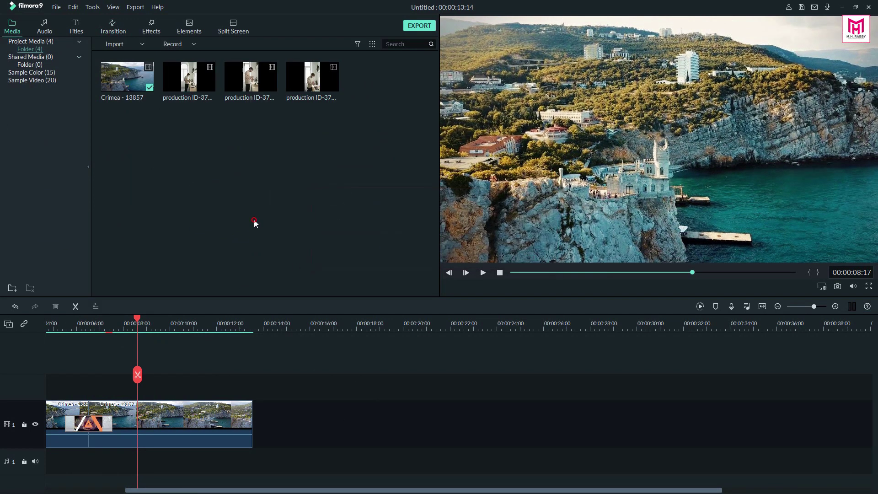
pyautogui.click(229, 30)
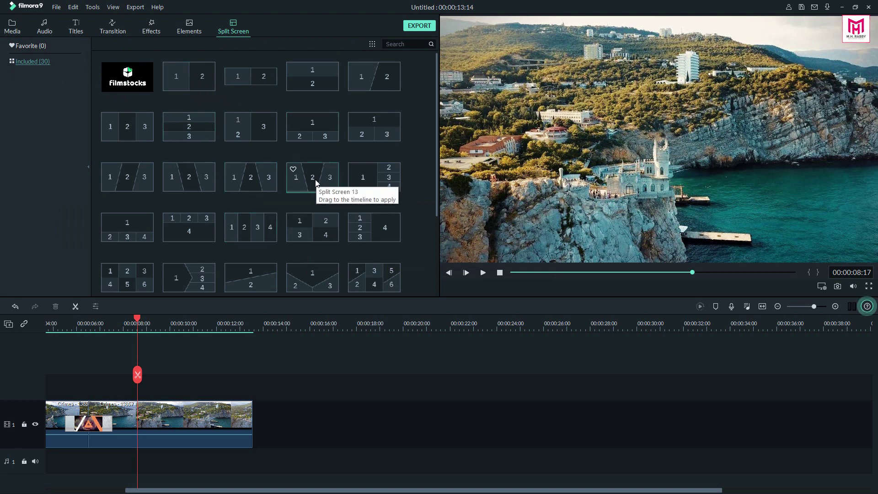
pyautogui.moveTo(128, 177)
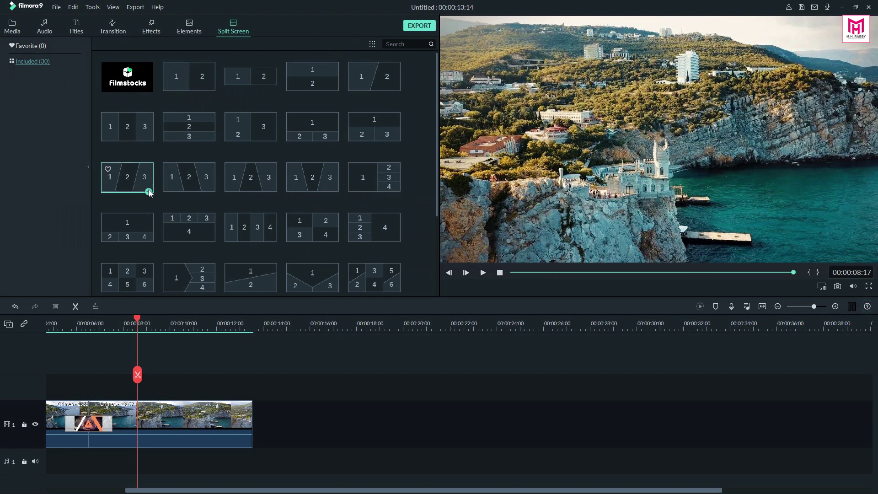
# Step: Move the playhead to the drone clip's end at 00:00:14:01 and add the three-panel Split Screen 10 template
pyautogui.click(149, 193)
pyautogui.moveTo(249, 326); pyautogui.dragTo(266, 329)
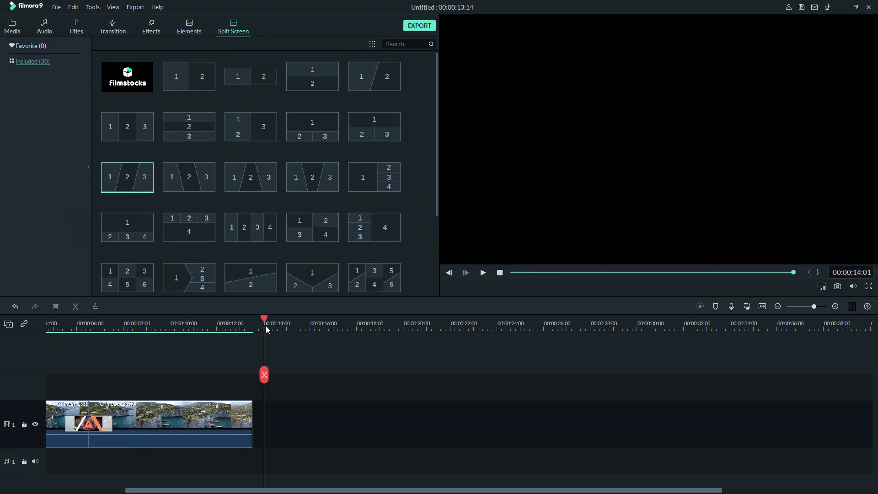
pyautogui.click(148, 193)
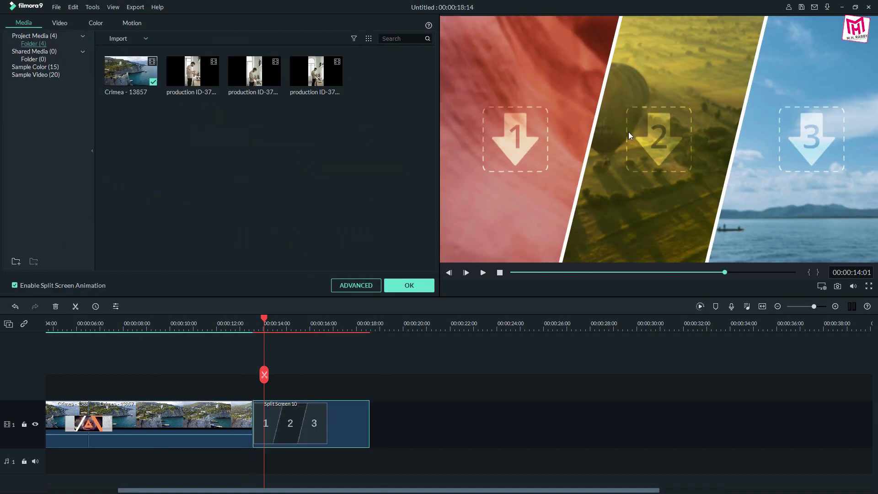
# Step: Fill the split-screen panels with kitchen clips, repositioning panel 1 and zooming in on panel 2
pyautogui.moveTo(192, 71)
pyautogui.moveTo(207, 82); pyautogui.dragTo(558, 136)
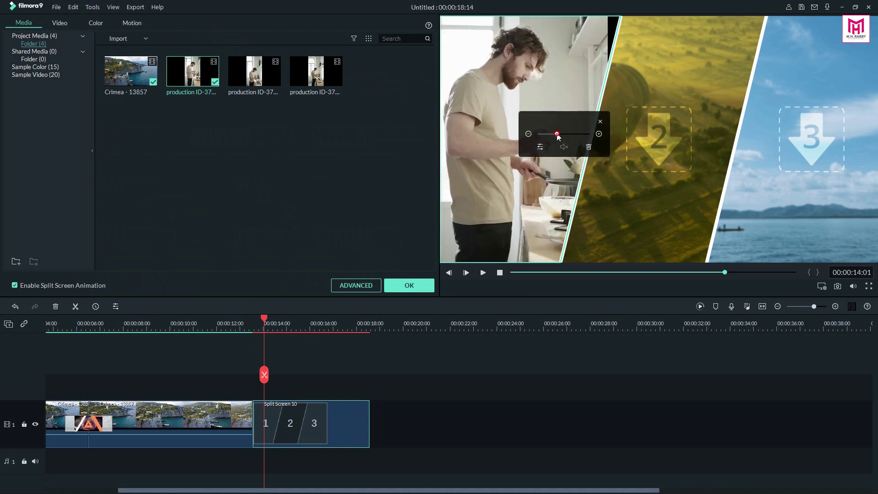
pyautogui.moveTo(552, 96)
pyautogui.mouseDown()
pyautogui.moveTo(563, 96)
pyautogui.moveTo(560, 76)
pyautogui.moveTo(563, 87)
pyautogui.mouseUp()
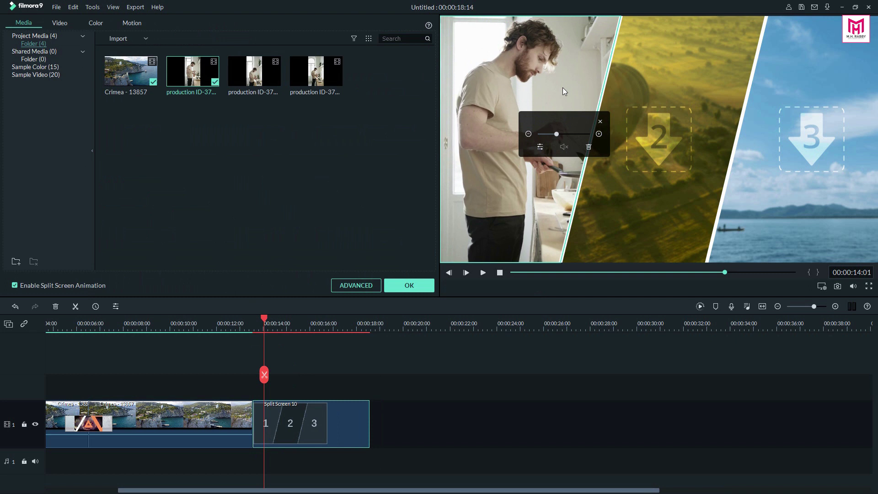
pyautogui.moveTo(253, 72); pyautogui.dragTo(629, 139)
pyautogui.moveTo(551, 134); pyautogui.dragTo(560, 133)
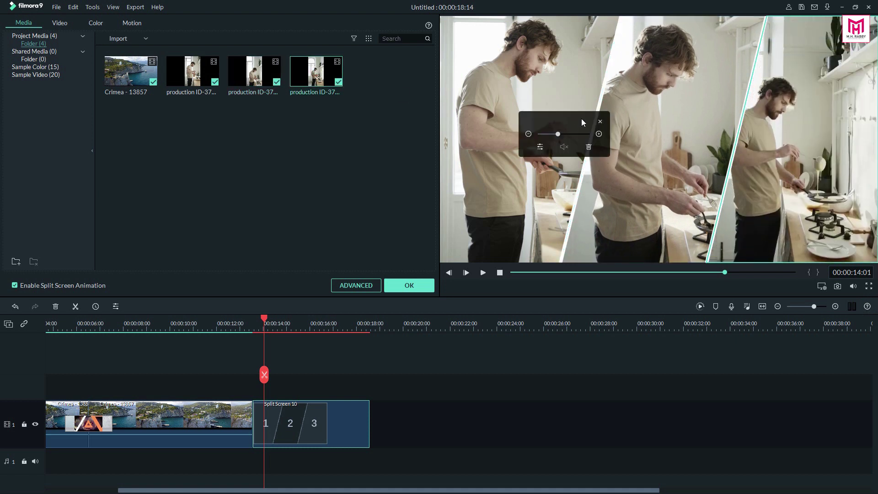
pyautogui.click(600, 123)
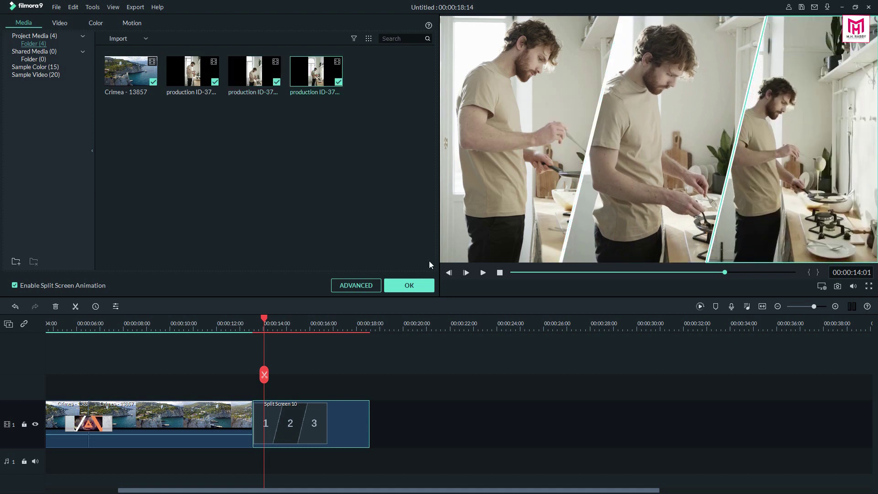
pyautogui.click(356, 285)
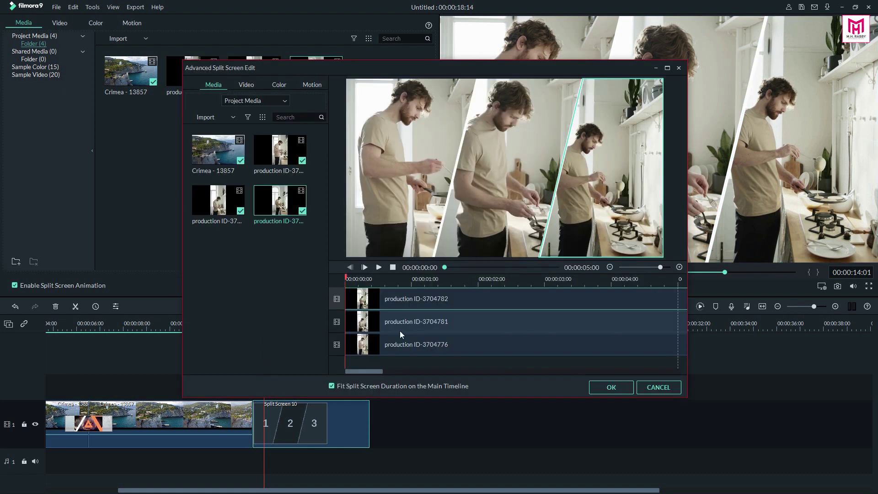
# Step: Review the middle panel's Stabilization, Chroma Key, Lens Correction, Drop Shadow and Auto Enhance video options
pyautogui.click(245, 84)
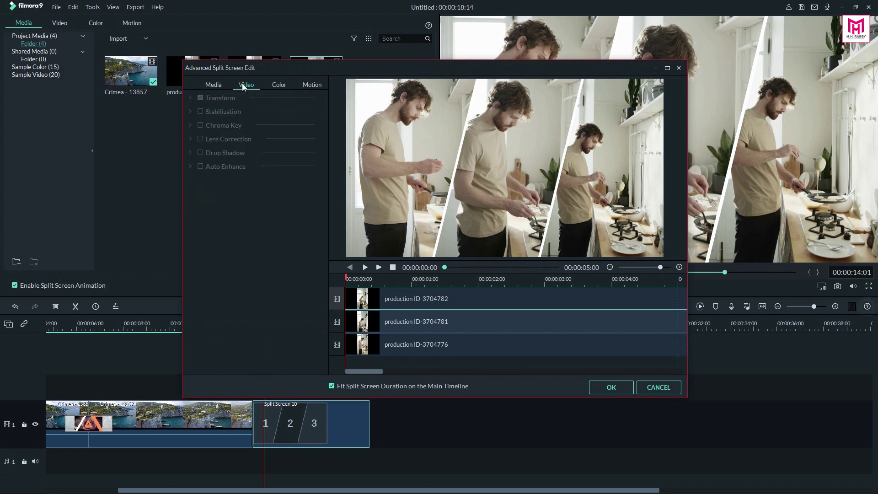
pyautogui.click(412, 343)
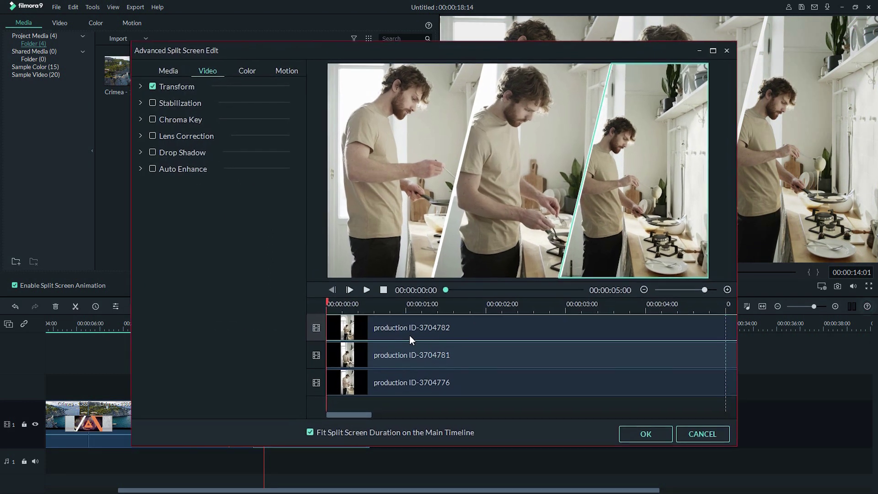
pyautogui.click(476, 366)
pyautogui.click(117, 98)
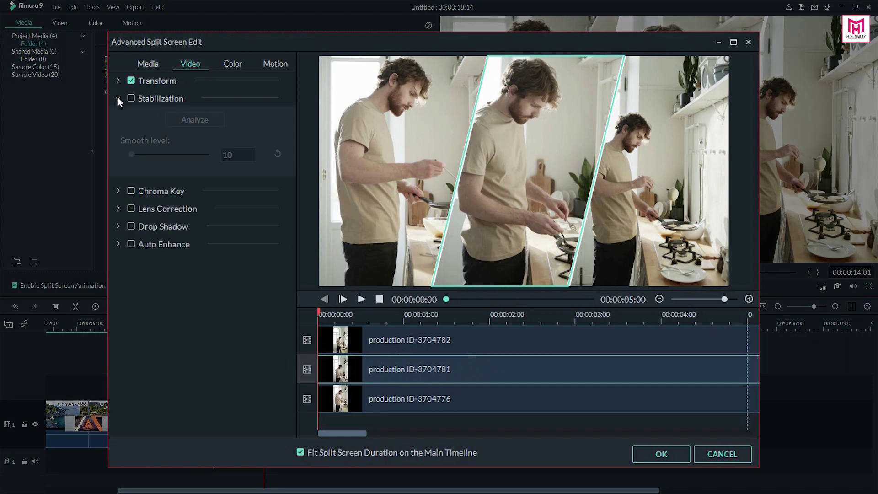
pyautogui.click(119, 116)
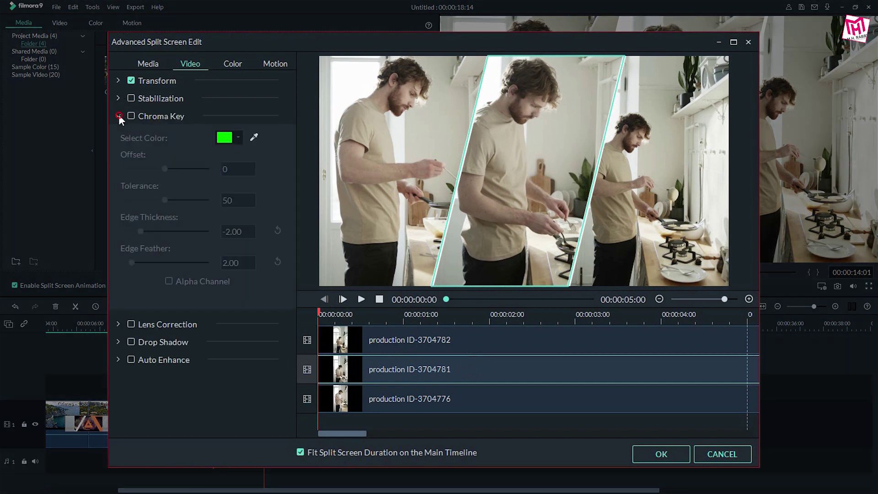
pyautogui.click(118, 115)
pyautogui.click(117, 133)
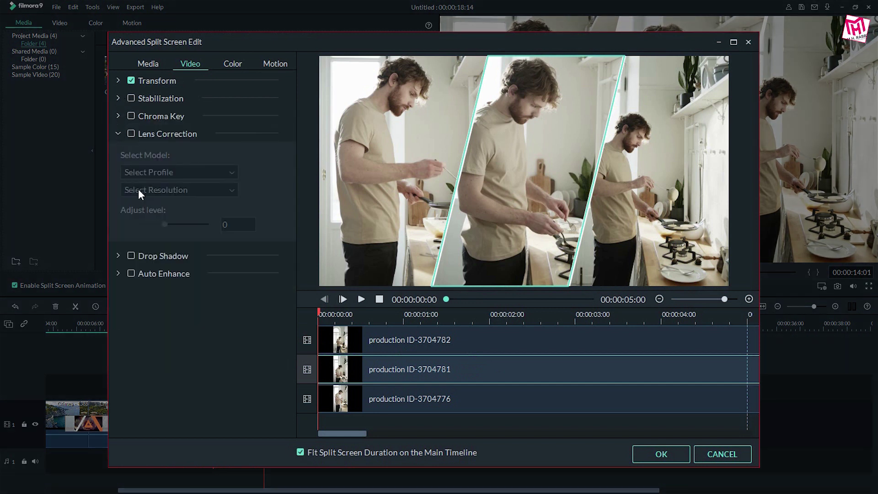
pyautogui.click(118, 255)
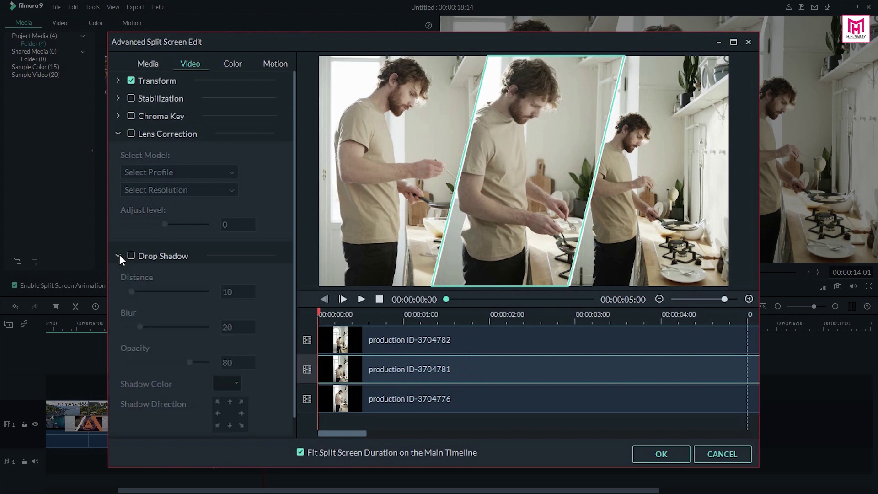
pyautogui.click(118, 256)
pyautogui.click(117, 272)
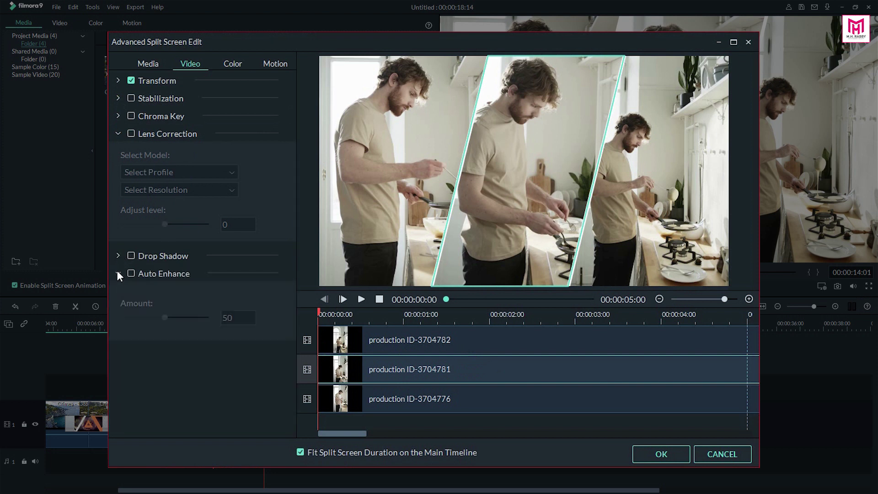
# Step: Set colour enhancement to about 14, warm the temperature, and raise contrast, saturation and brightness
pyautogui.click(233, 64)
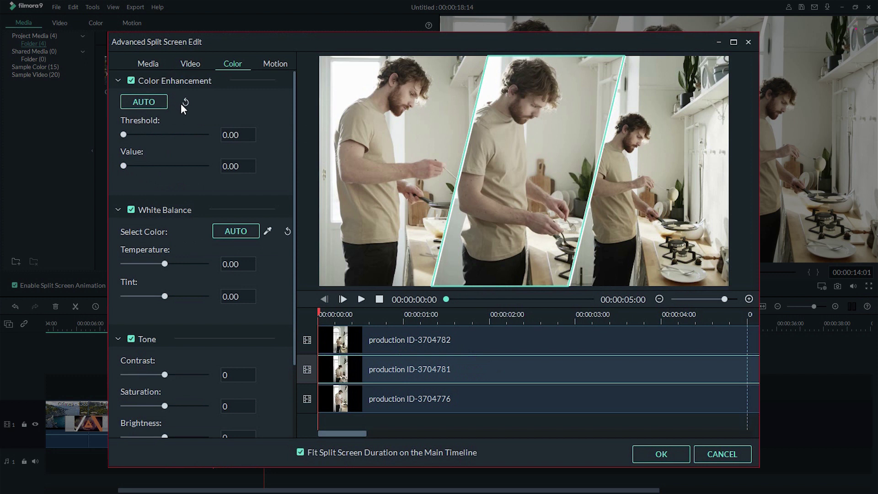
pyautogui.moveTo(124, 166); pyautogui.dragTo(153, 167)
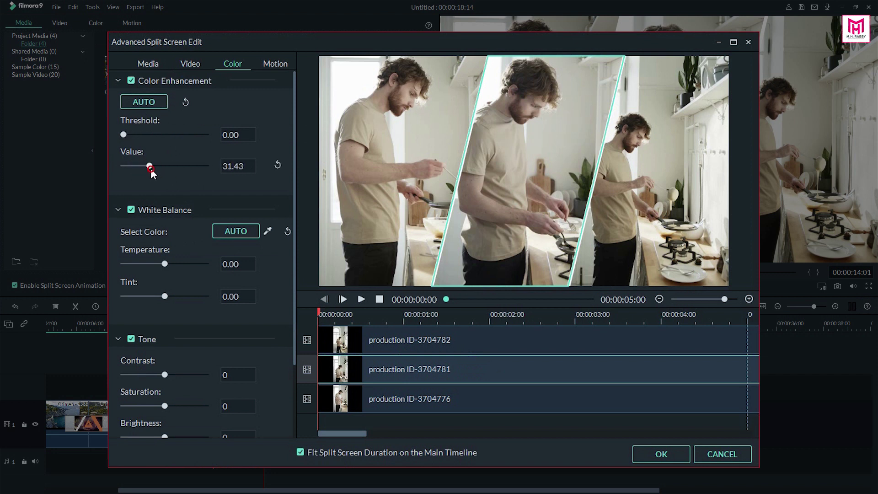
pyautogui.moveTo(151, 173); pyautogui.dragTo(137, 171)
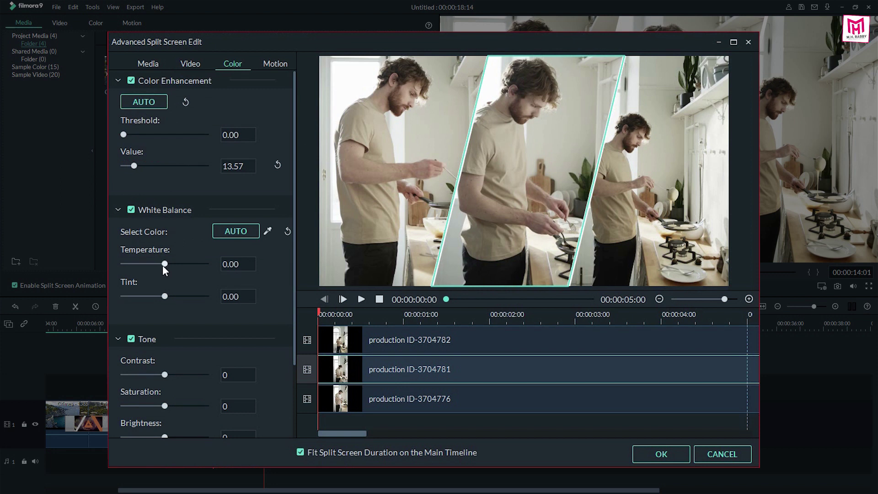
pyautogui.moveTo(165, 264); pyautogui.dragTo(185, 268)
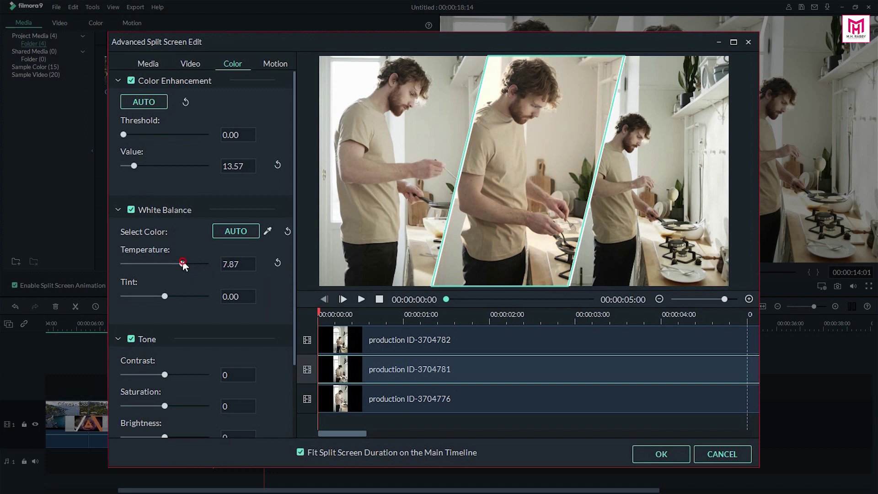
pyautogui.scroll(-2, 163, 347)
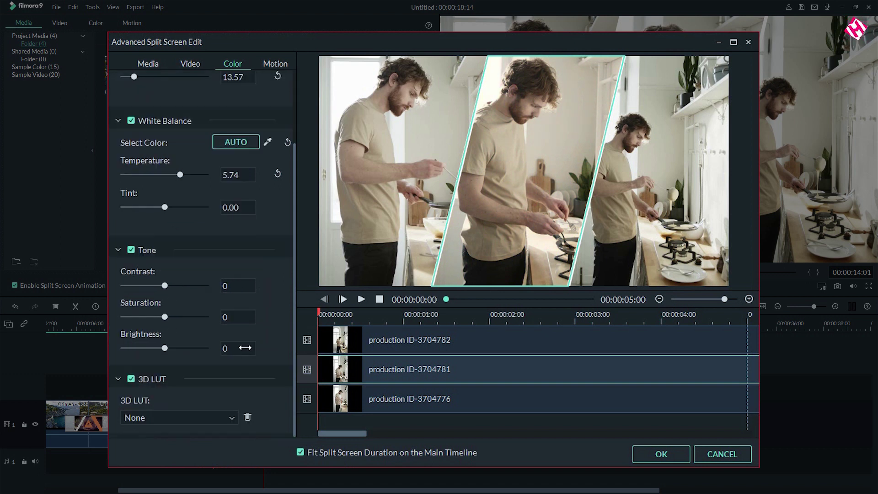
pyautogui.moveTo(165, 285); pyautogui.dragTo(176, 285)
pyautogui.moveTo(164, 316); pyautogui.dragTo(182, 317)
pyautogui.moveTo(165, 348); pyautogui.dragTo(166, 347)
# Step: Try the 007 Series LUT, settle on Cool Film, and confirm the advanced colour edits
pyautogui.click(198, 417)
pyautogui.click(143, 460)
pyautogui.click(197, 415)
pyautogui.scroll(1, 198, 415)
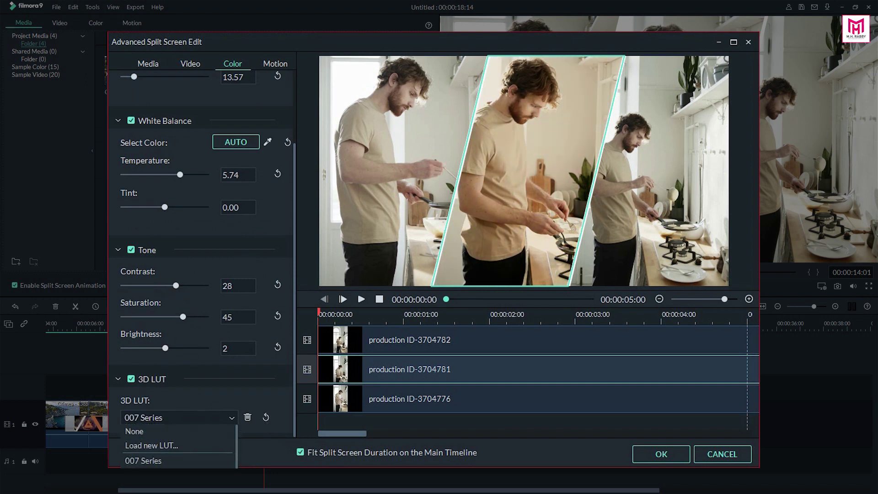
pyautogui.press('Down')
pyautogui.press('Return')
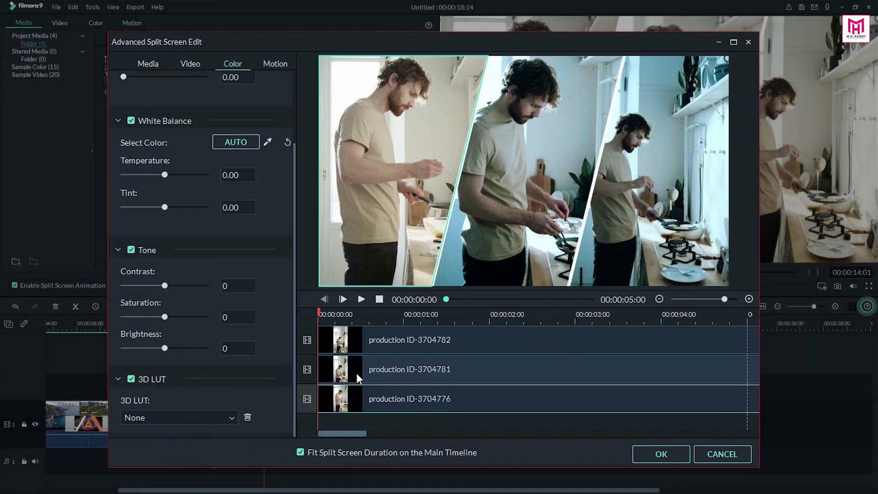
pyautogui.click(163, 416)
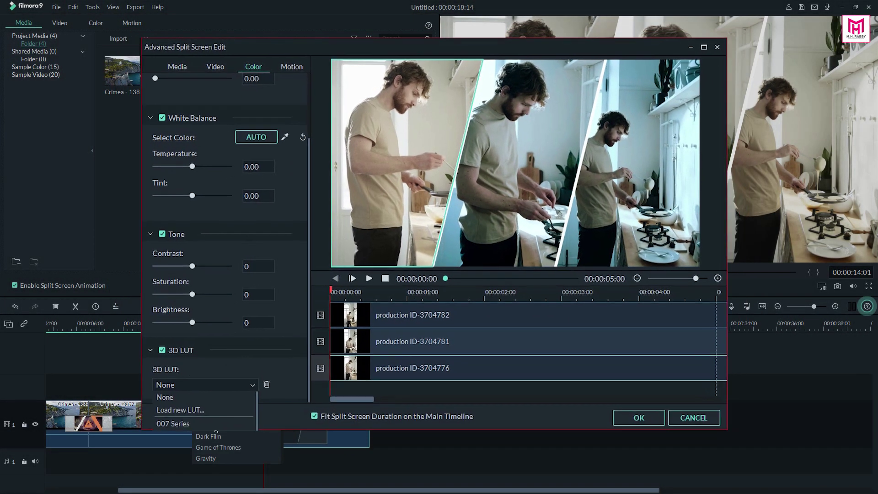
pyautogui.click(216, 432)
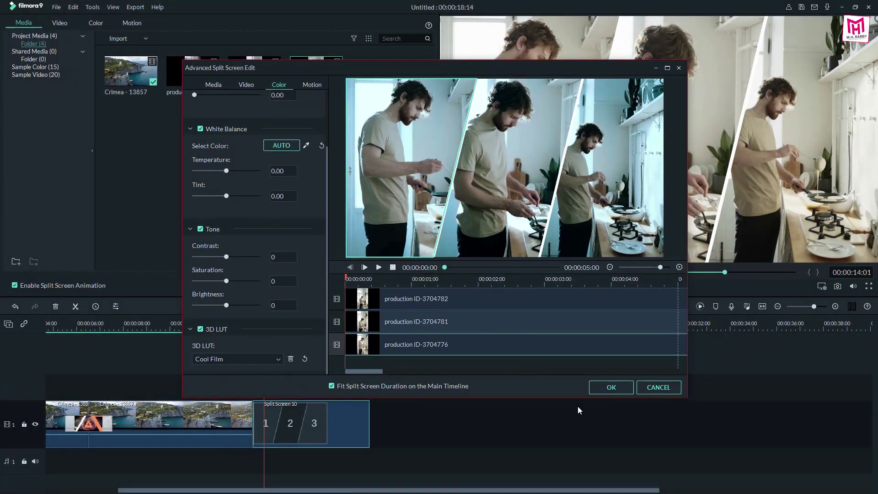
pyautogui.click(609, 387)
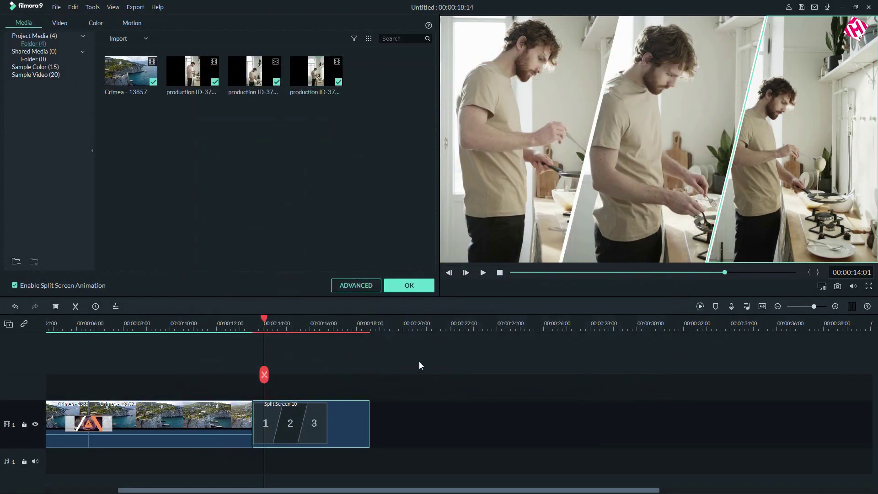
# Step: Close the split-screen setup, snap Split Screen 10 right after the Crimea clip, and reopen its editor
pyautogui.click(401, 289)
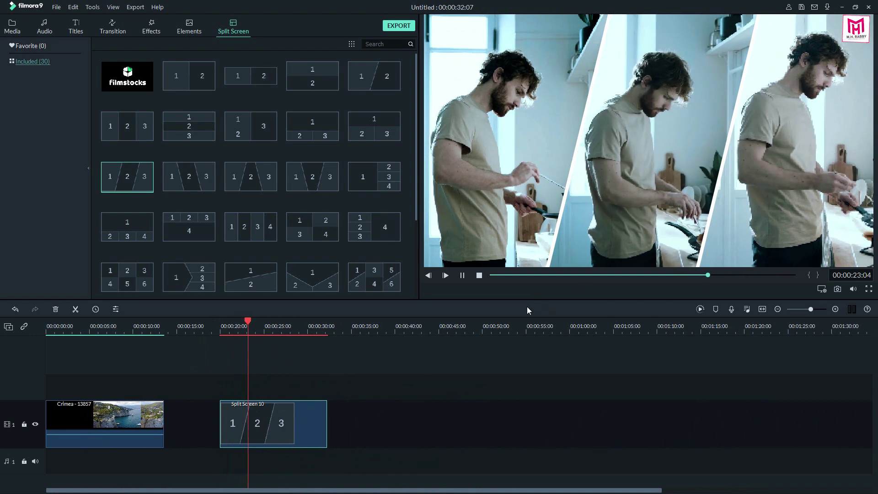
pyautogui.press('space')
pyautogui.scroll(2, 200, 328)
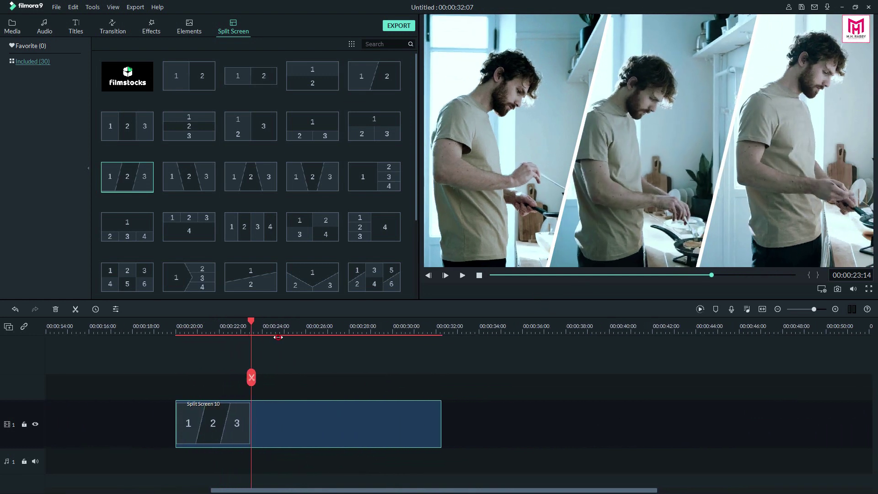
pyautogui.moveTo(292, 490); pyautogui.dragTo(114, 486)
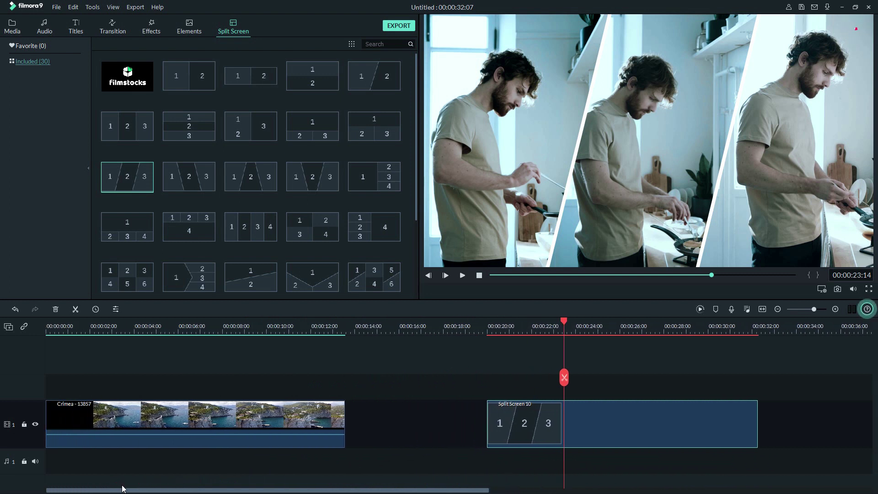
pyautogui.moveTo(624, 423); pyautogui.dragTo(486, 420)
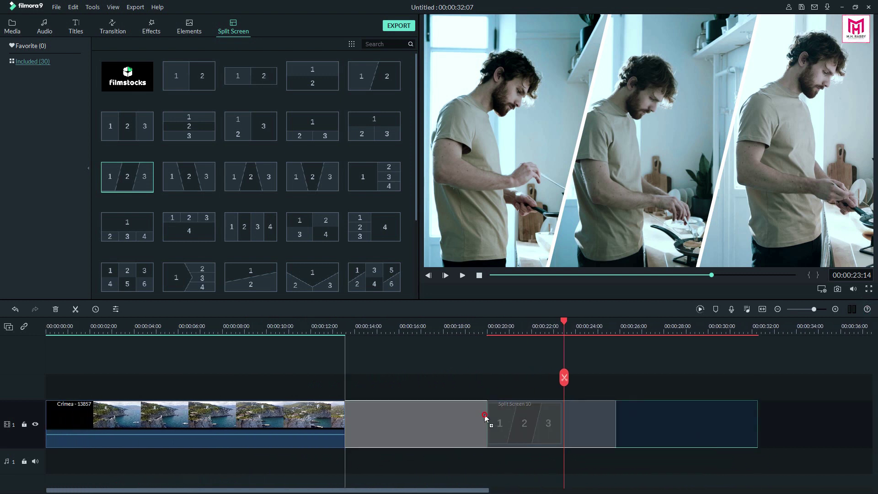
pyautogui.click(334, 325)
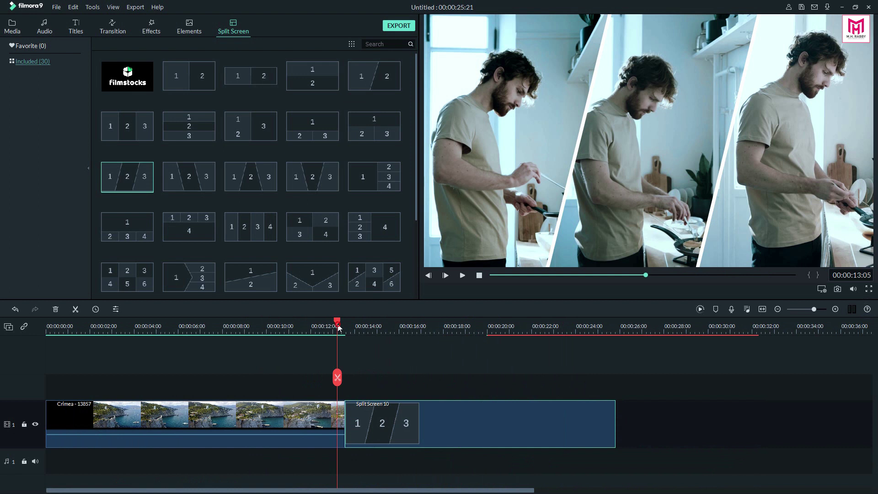
pyautogui.doubleClick(535, 426)
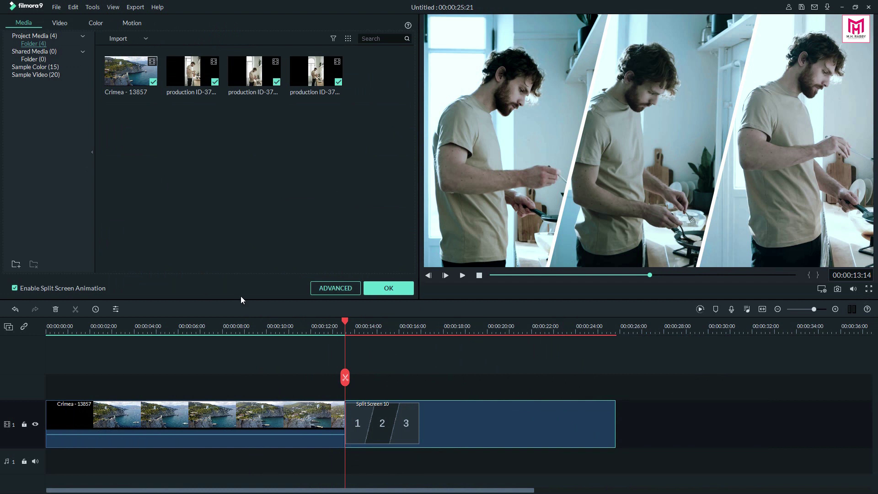
# Step: Toggle Enable Split Screen Animation, preview the Crimea-to-split-screen change, and confirm the settings
pyautogui.click(15, 288)
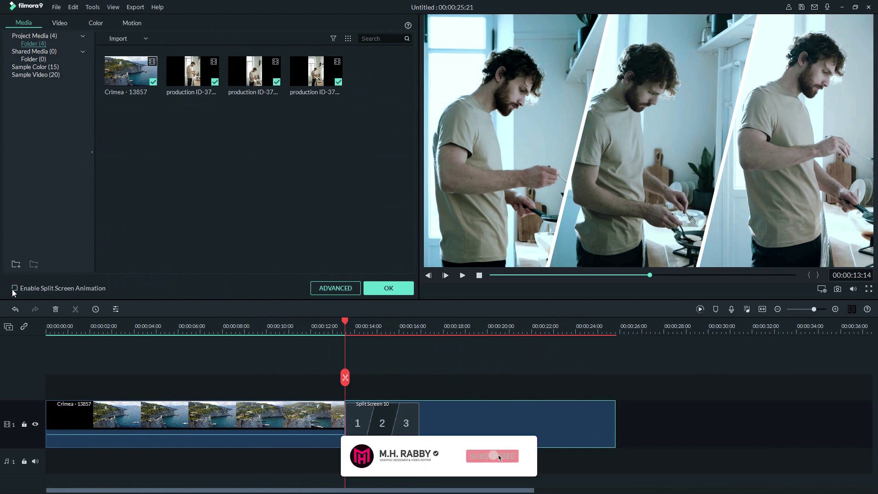
pyautogui.press('space')
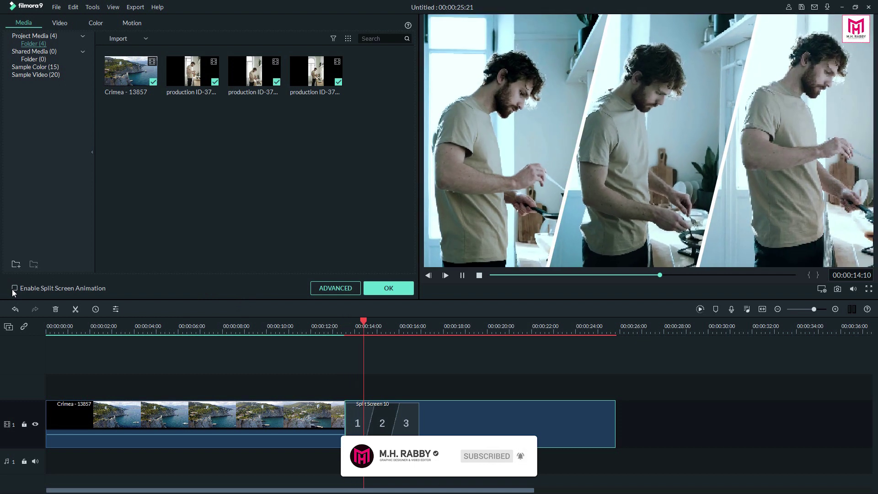
pyautogui.press('space')
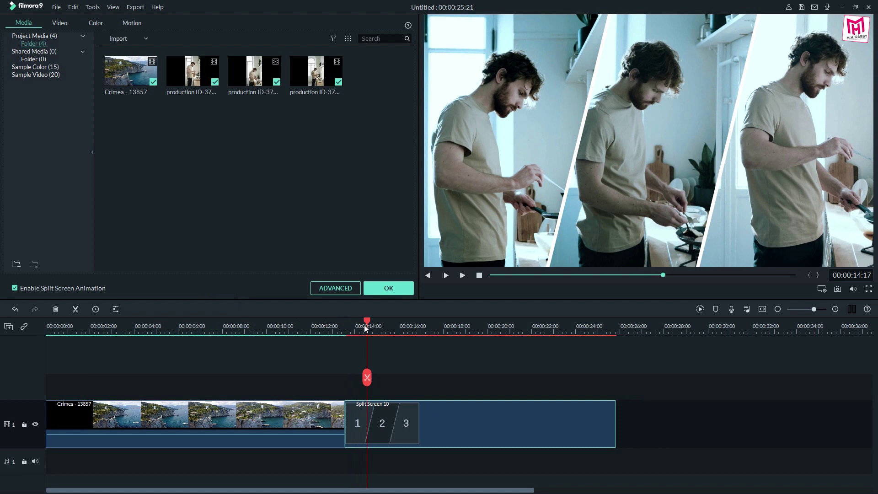
pyautogui.moveTo(368, 326); pyautogui.dragTo(346, 327)
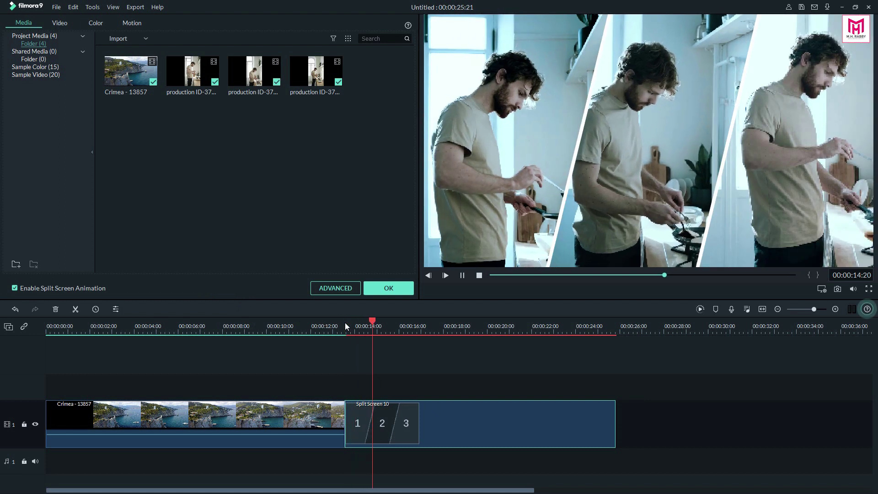
pyautogui.press('space')
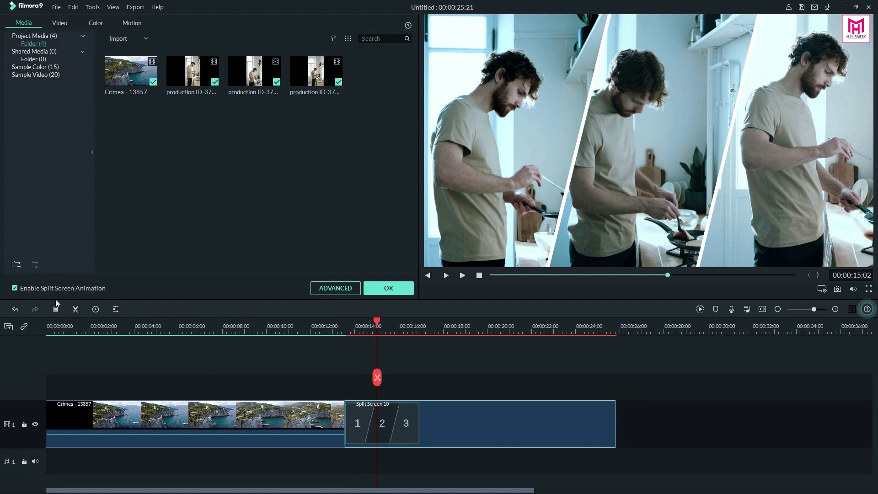
pyautogui.click(391, 287)
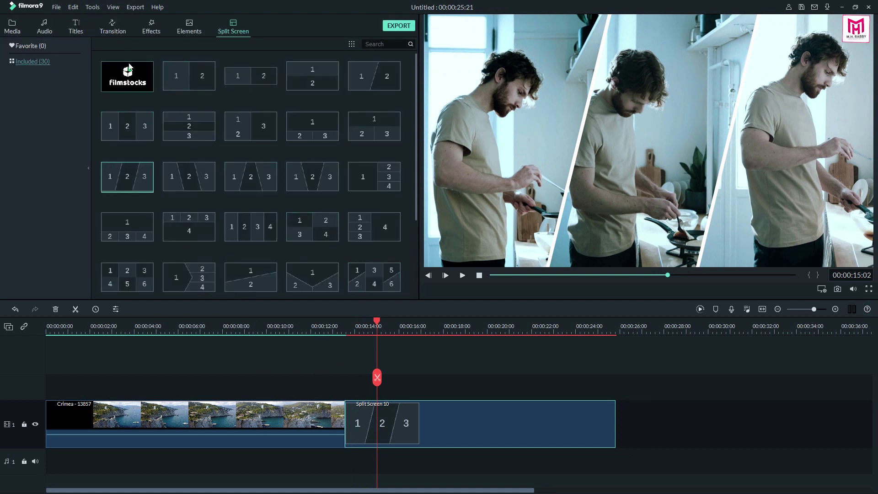
pyautogui.click(114, 32)
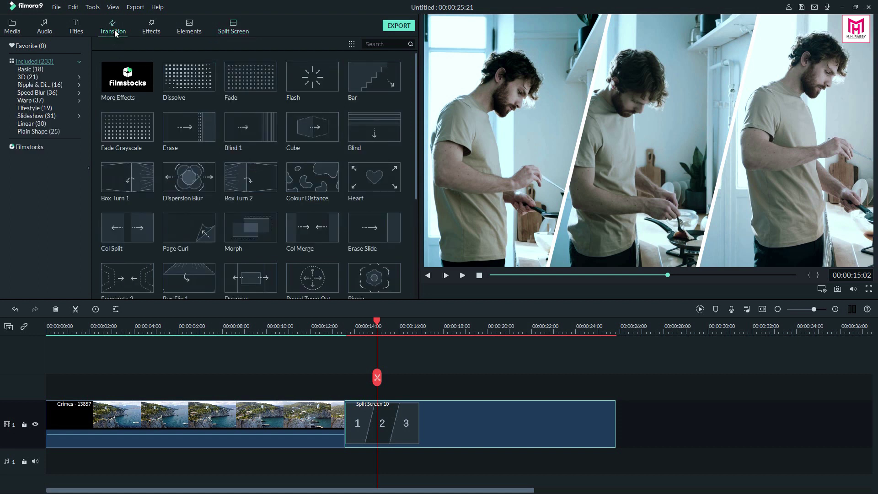
pyautogui.scroll(-5, 339, 219)
pyautogui.scroll(-5, 339, 220)
pyautogui.scroll(-5, 339, 219)
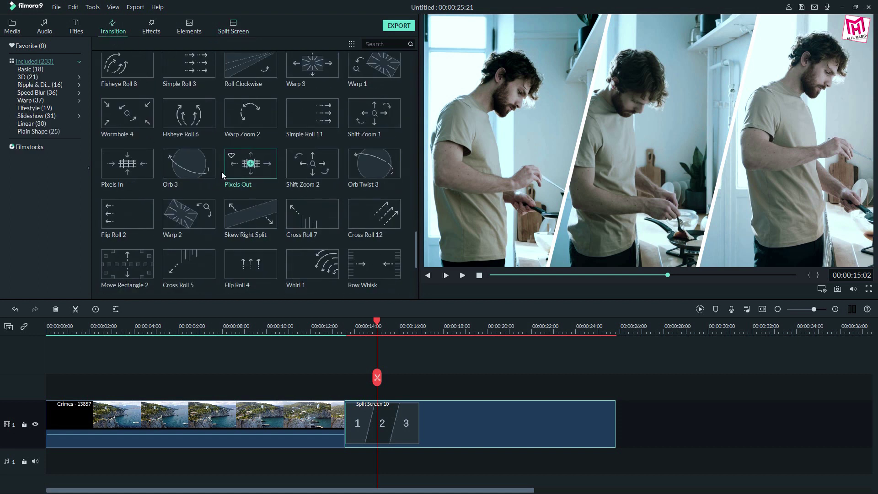
pyautogui.scroll(-5, 221, 171)
pyautogui.scroll(-5, 292, 212)
pyautogui.scroll(-5, 274, 179)
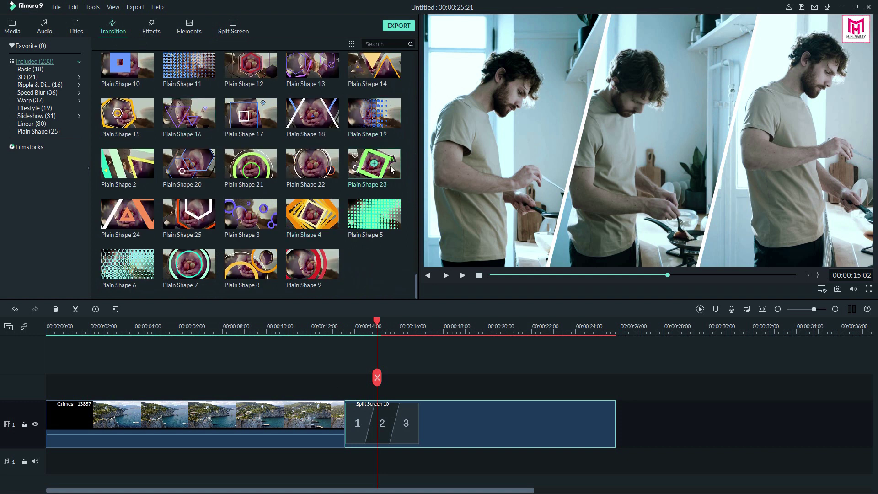
pyautogui.scroll(3, 391, 172)
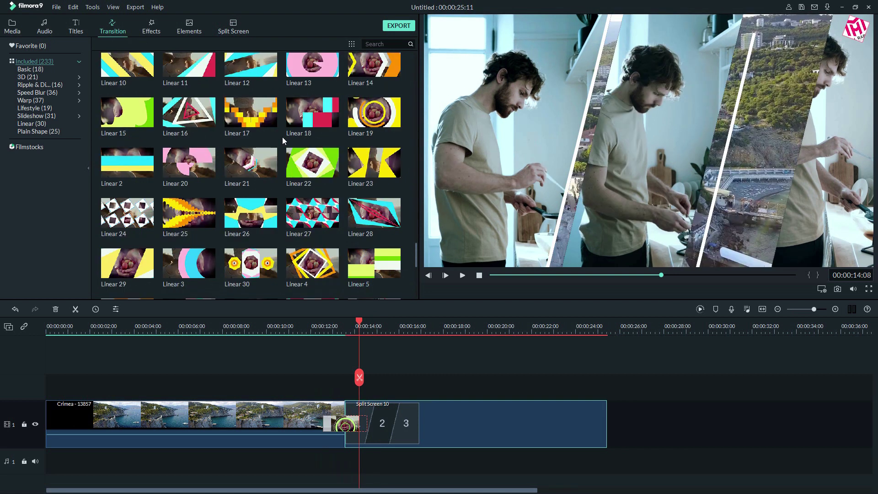
# Step: Drop Linear 17 onto the Crimea / Split Screen 10 boundary and rewind to preview it
pyautogui.moveTo(263, 120); pyautogui.dragTo(334, 335)
pyautogui.moveTo(343, 421); pyautogui.dragTo(343, 422)
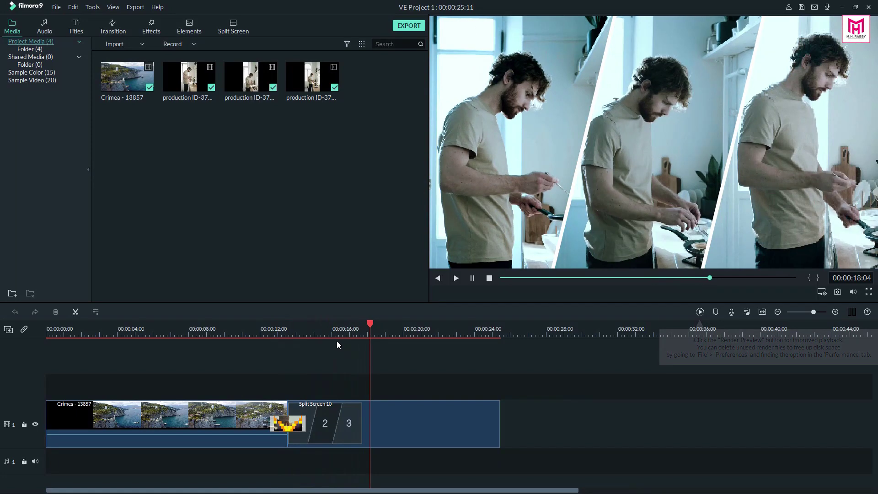
pyautogui.moveTo(366, 377); pyautogui.dragTo(234, 334)
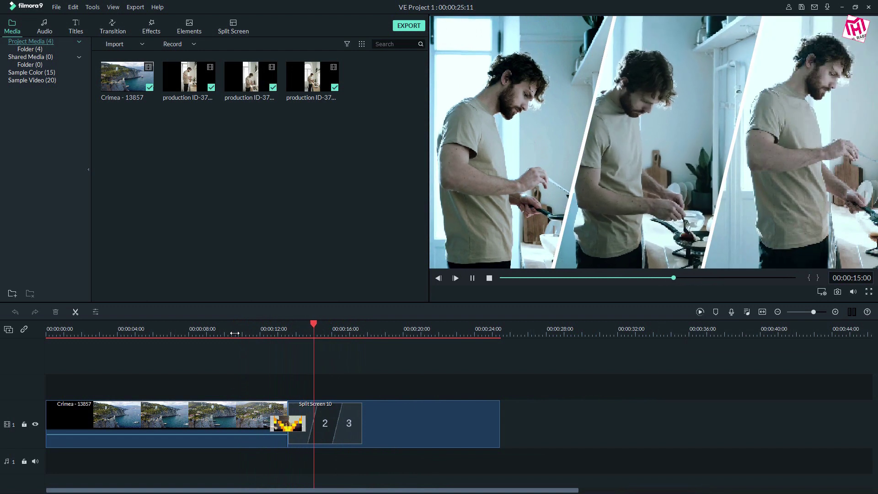
# Step: Swap the transition for Orb Twist 4 and preview it
pyautogui.press('space')
pyautogui.click(116, 32)
pyautogui.scroll(-3, 281, 99)
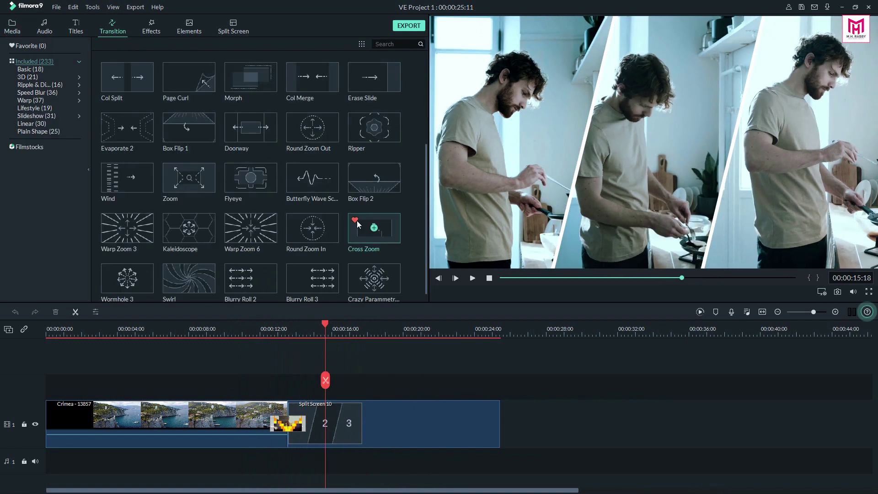
pyautogui.scroll(-3, 281, 99)
pyautogui.scroll(-3, 281, 100)
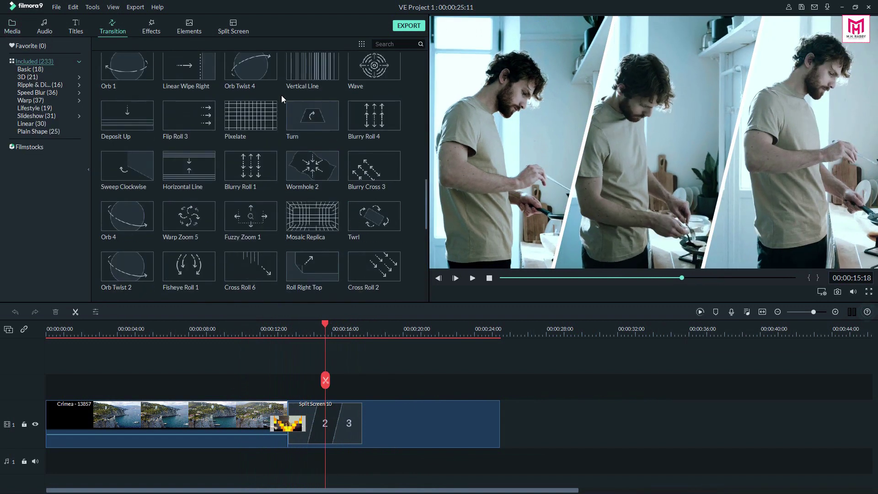
pyautogui.moveTo(250, 69); pyautogui.dragTo(288, 424)
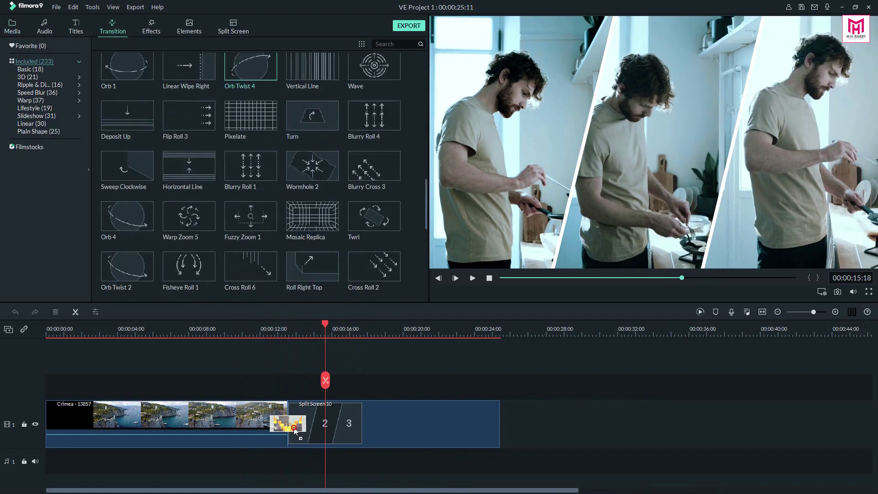
pyautogui.click(261, 328)
pyautogui.press('space')
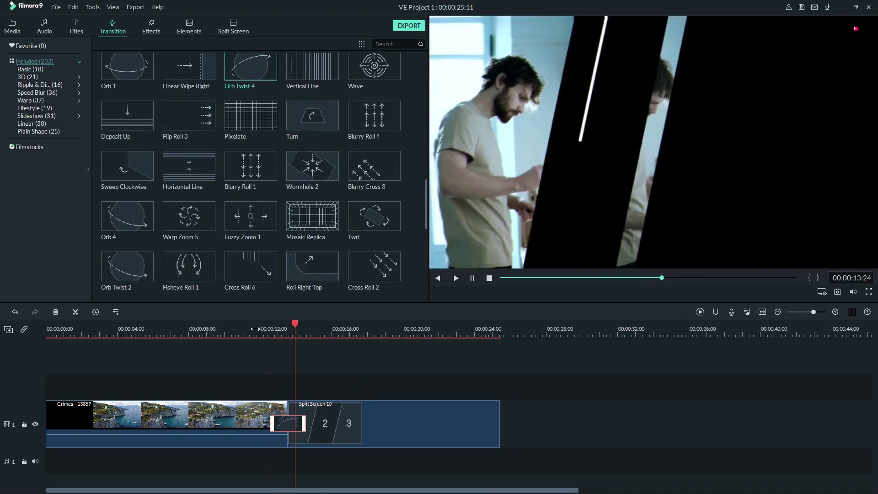
pyautogui.scroll(-5, 309, 233)
pyautogui.scroll(-5, 330, 254)
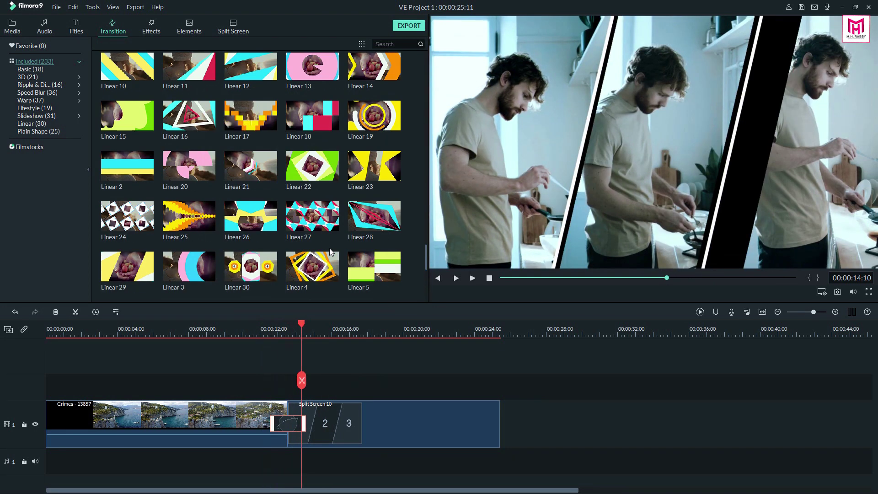
pyautogui.scroll(3, 329, 254)
pyautogui.moveTo(189, 216); pyautogui.dragTo(288, 424)
# Step: Preview Linear 11, then replace it with Linear 16 and preview that twice
pyautogui.click(260, 329)
pyautogui.press('space')
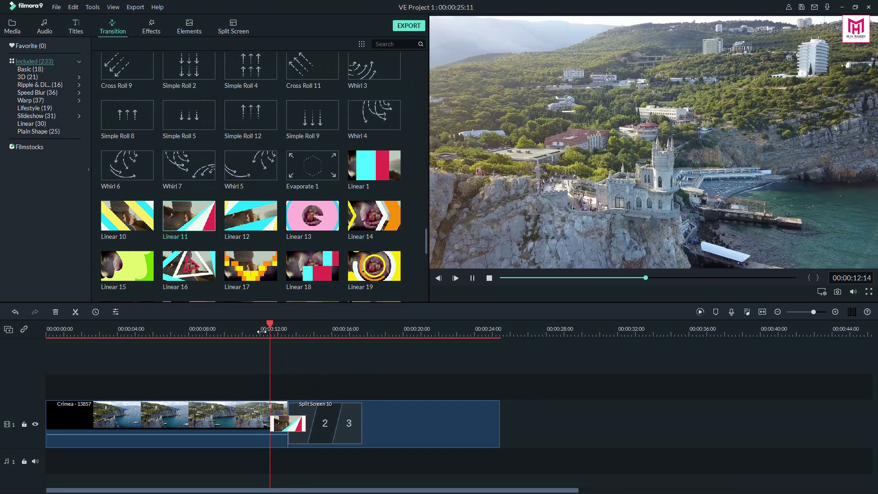
pyautogui.moveTo(208, 280); pyautogui.dragTo(288, 423)
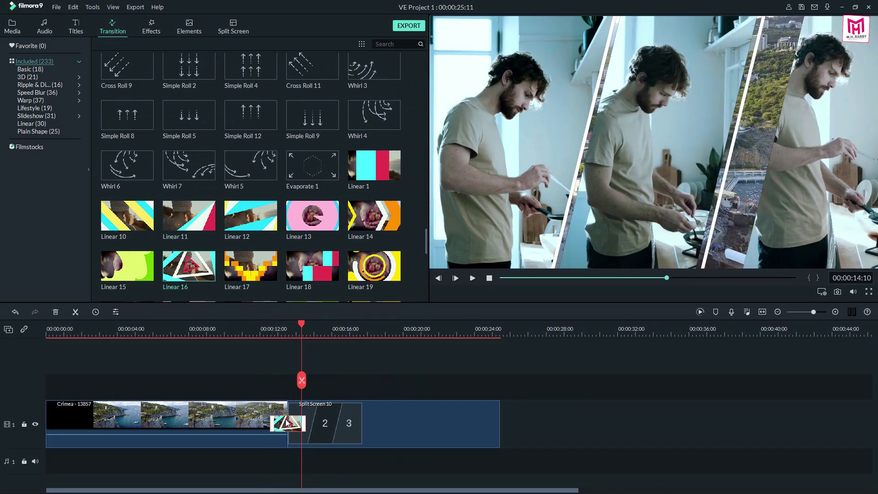
pyautogui.click(260, 329)
pyautogui.press('space')
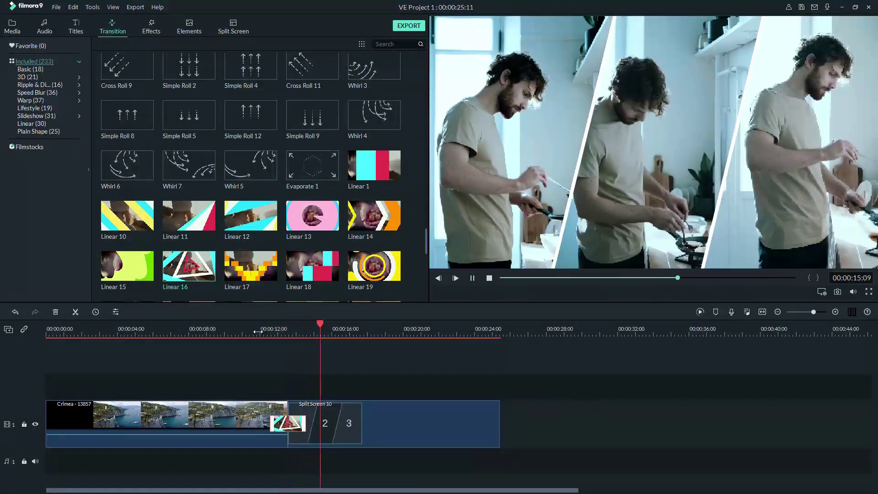
pyautogui.scroll(-2, 258, 332)
pyautogui.click(196, 329)
pyautogui.press('space')
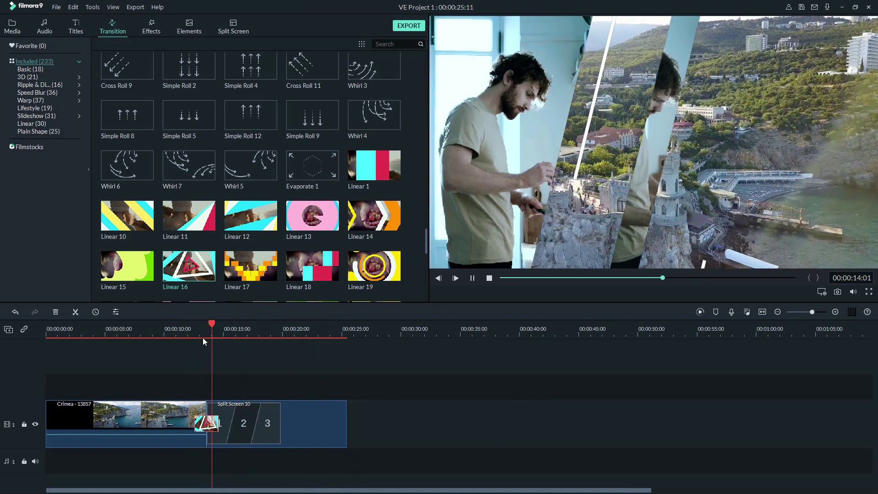
pyautogui.click(74, 31)
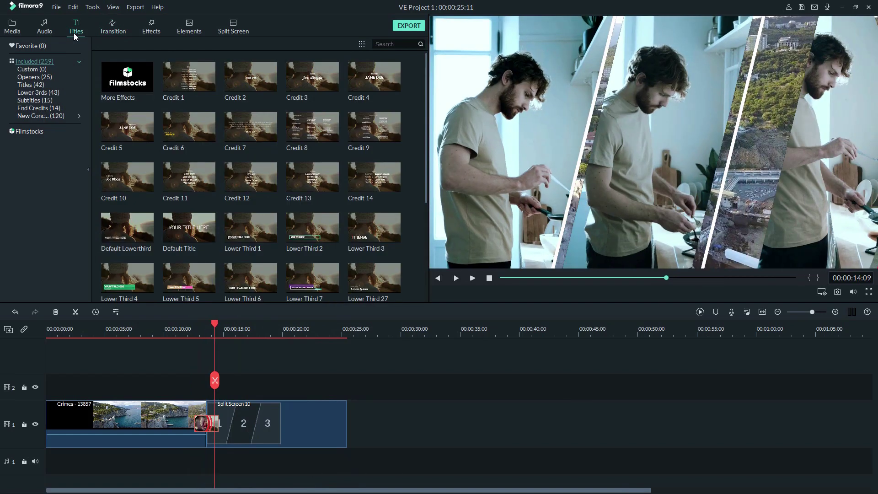
pyautogui.scroll(-10, 192, 201)
pyautogui.scroll(-1, 192, 202)
pyautogui.scroll(3, 226, 271)
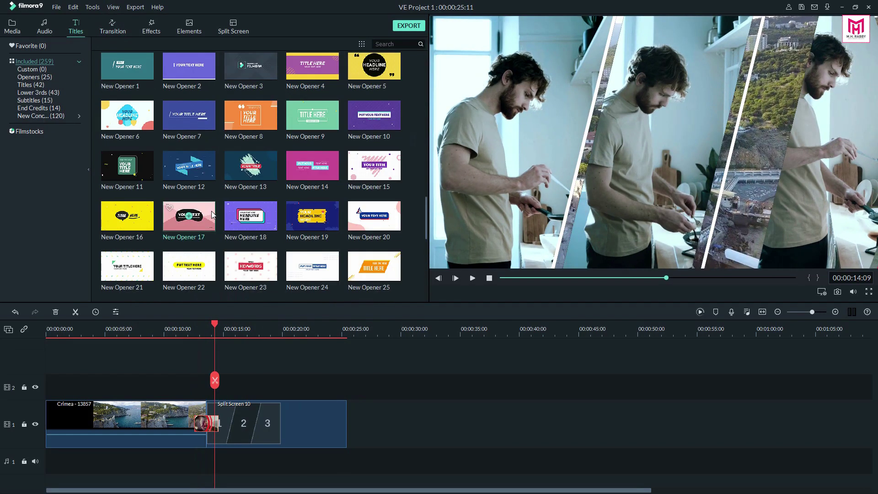
pyautogui.scroll(-4, 227, 272)
pyautogui.scroll(-4, 227, 268)
pyautogui.scroll(-4, 225, 265)
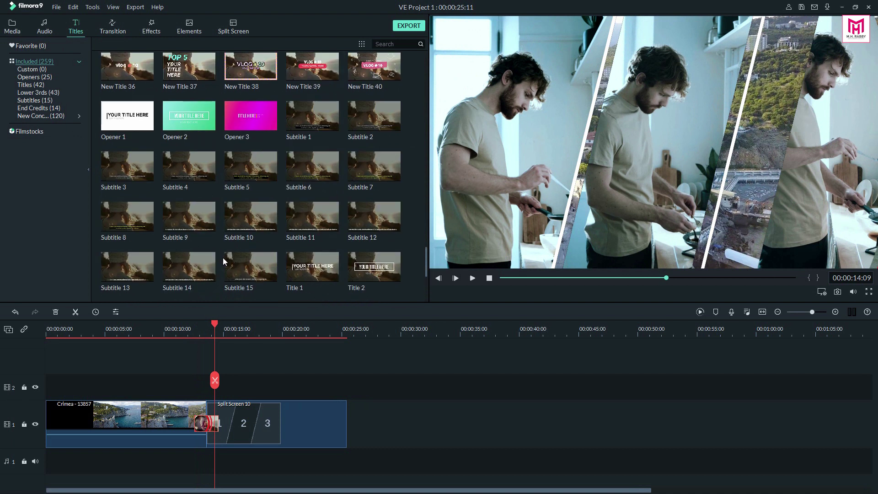
pyautogui.scroll(-4, 224, 259)
pyautogui.scroll(2, 223, 259)
pyautogui.scroll(5, 223, 259)
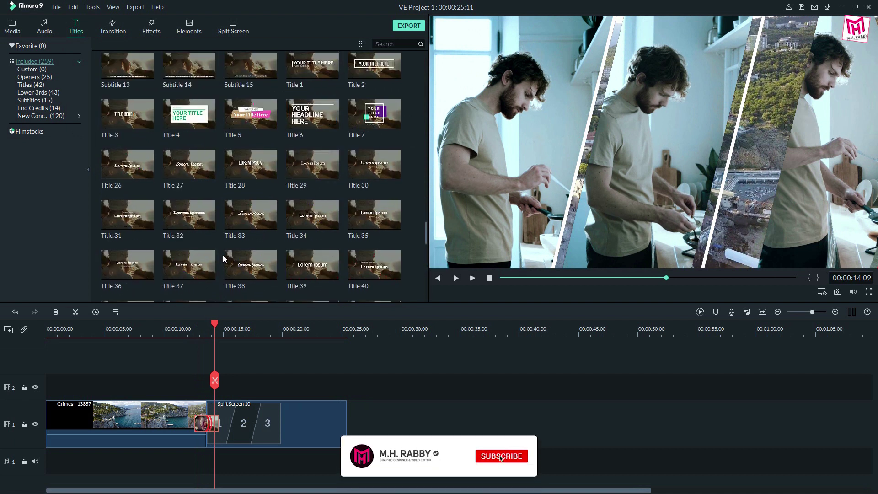
pyautogui.scroll(5, 225, 258)
pyautogui.scroll(3, 224, 258)
pyautogui.scroll(3, 233, 246)
pyautogui.scroll(3, 254, 227)
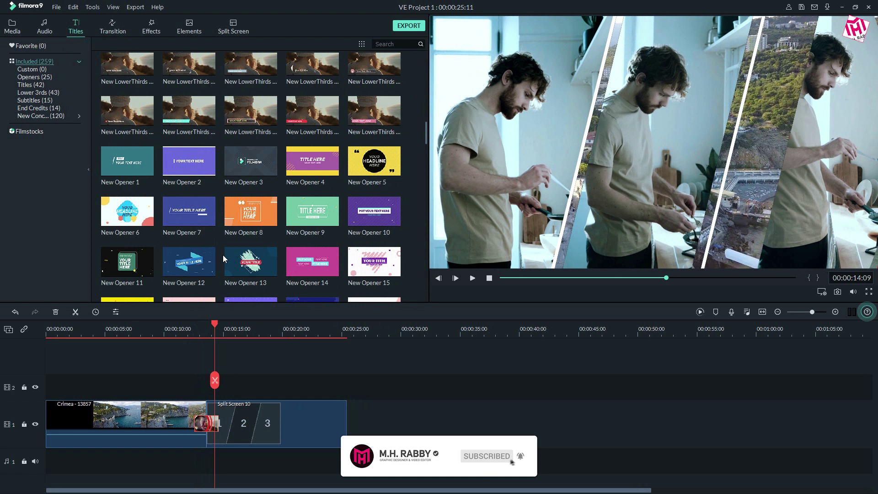
# Step: Place New Opener 5 after Split Screen 10 and play it back
pyautogui.moveTo(362, 176); pyautogui.dragTo(354, 409)
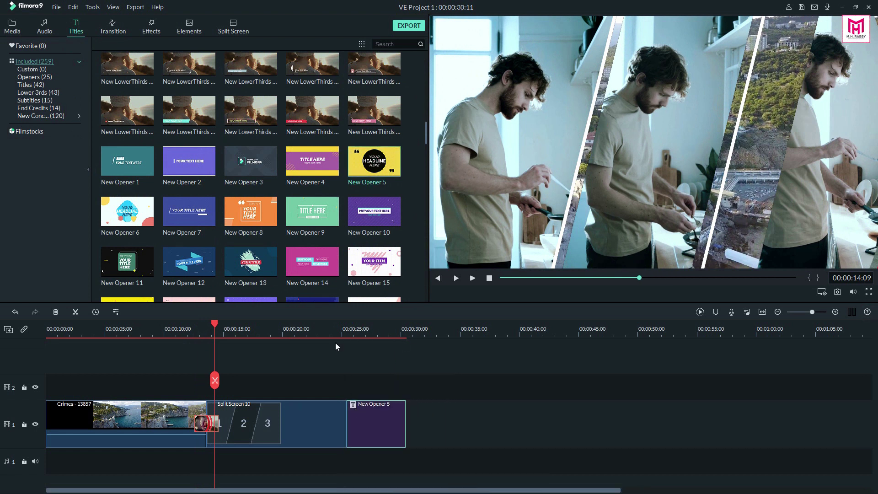
pyautogui.click(341, 329)
pyautogui.press('space')
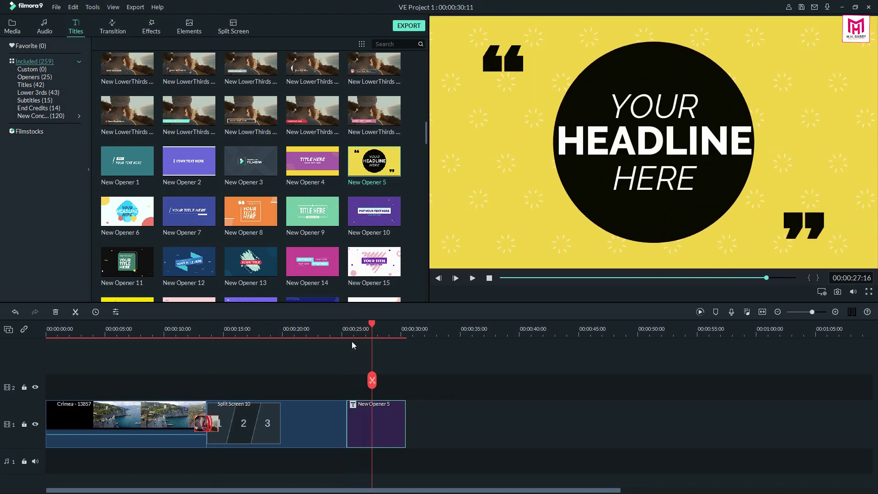
# Step: Change New Opener 5's HEADLINE to TITLE, check the YOUR and HERE lines, and confirm
pyautogui.doubleClick(651, 146)
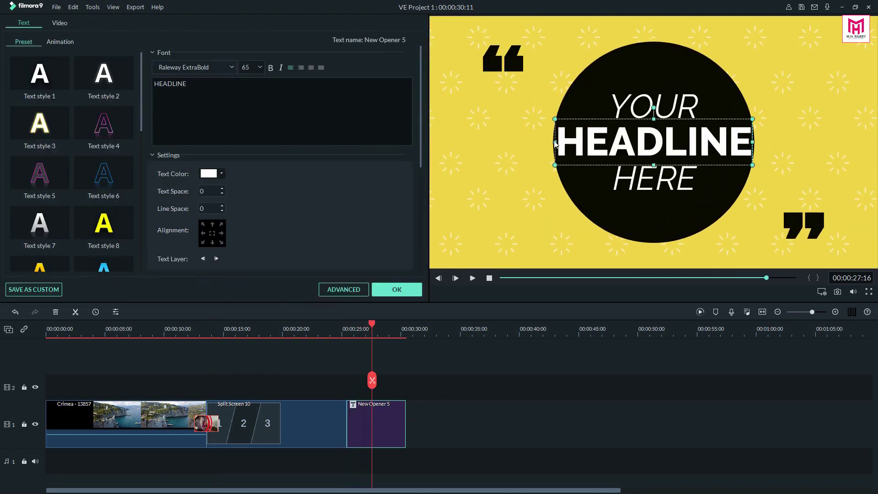
pyautogui.moveTo(200, 83); pyautogui.dragTo(130, 81)
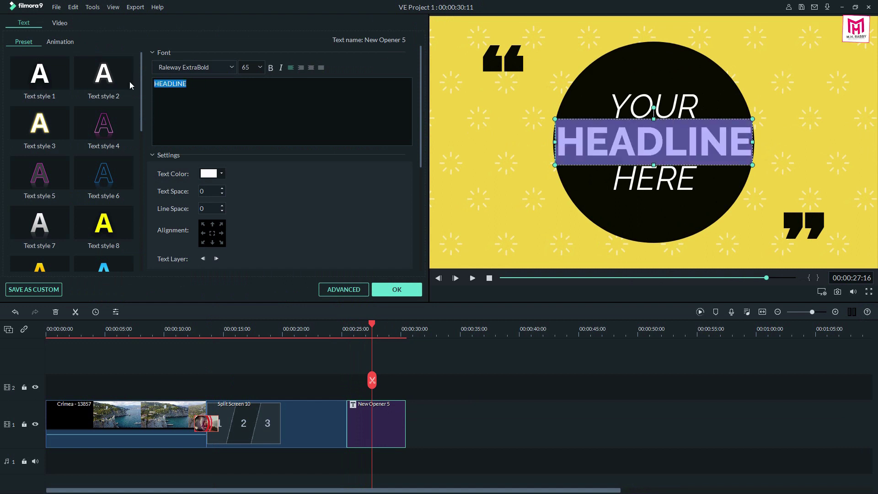
pyautogui.write('TITLE')
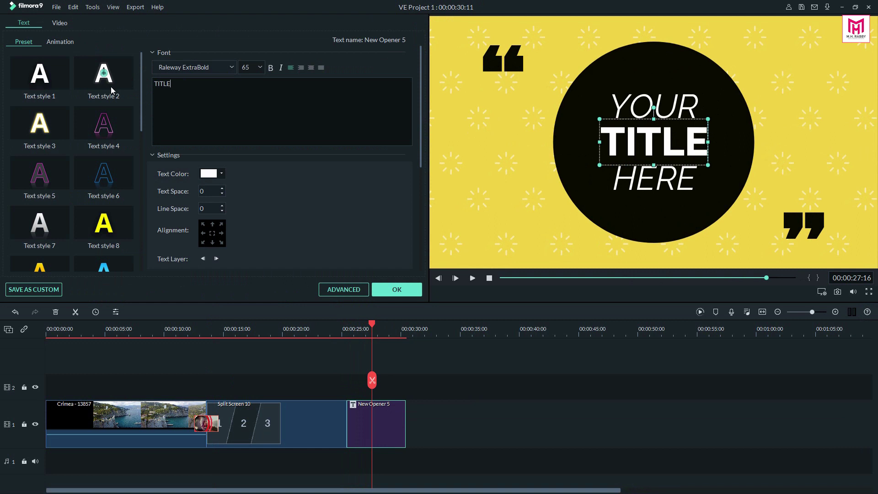
pyautogui.click(647, 114)
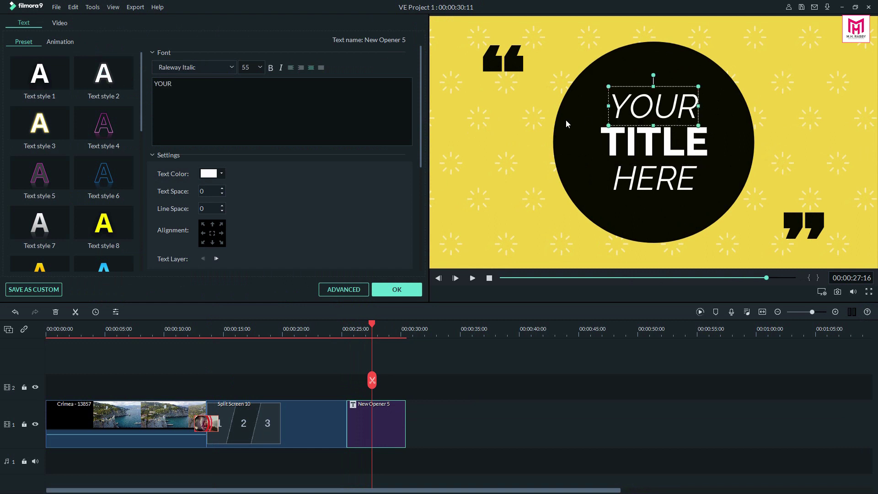
pyautogui.click(634, 179)
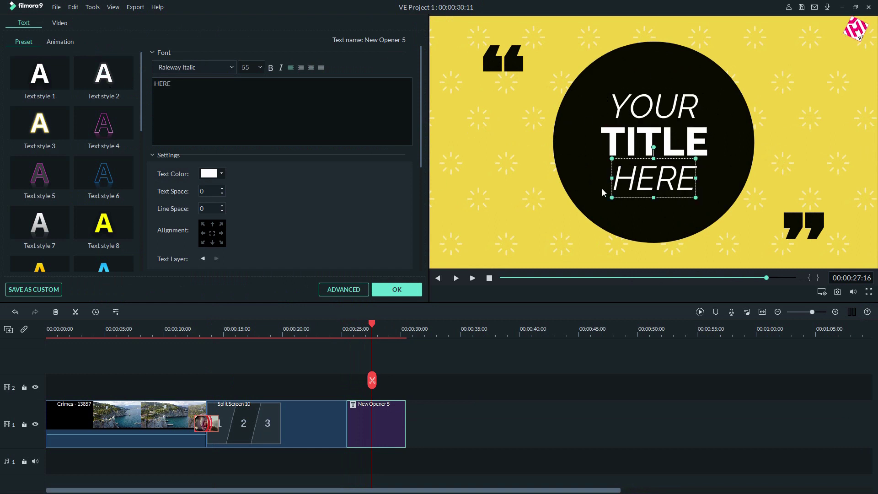
pyautogui.click(424, 342)
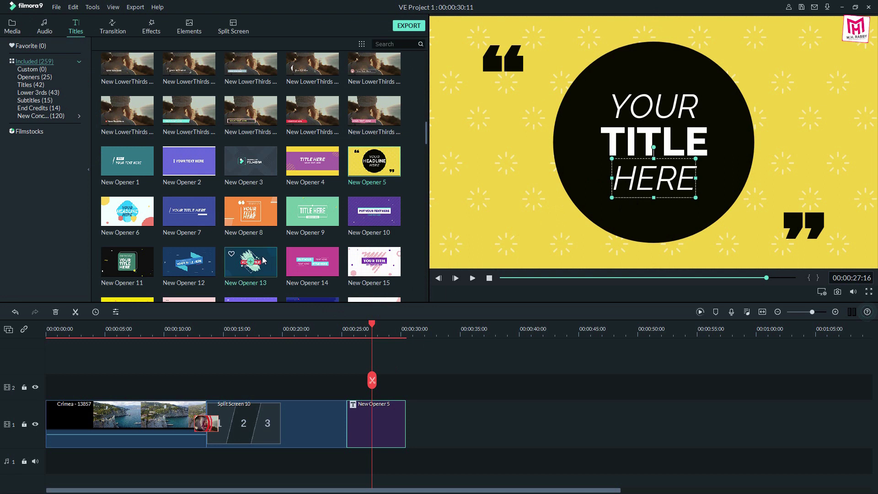
# Step: Add New Opener 13 after New Opener 5 and play it back
pyautogui.moveTo(250, 262); pyautogui.dragTo(410, 422)
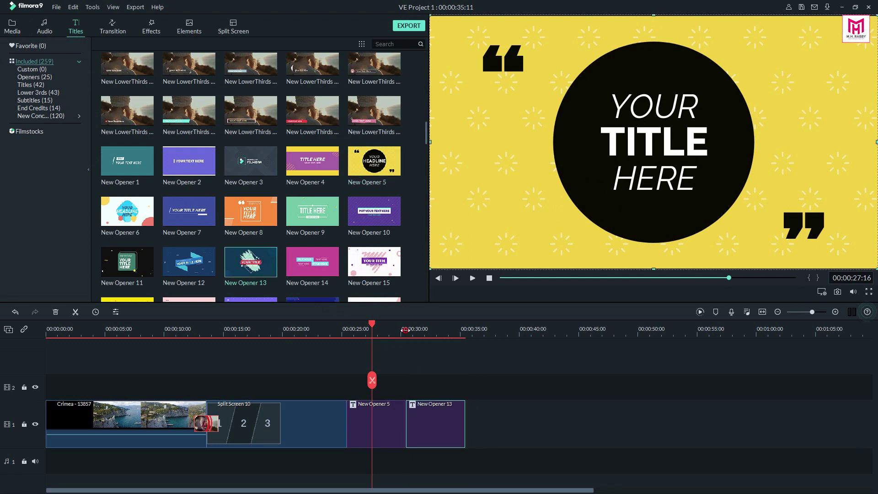
pyautogui.click(405, 328)
pyautogui.press('space')
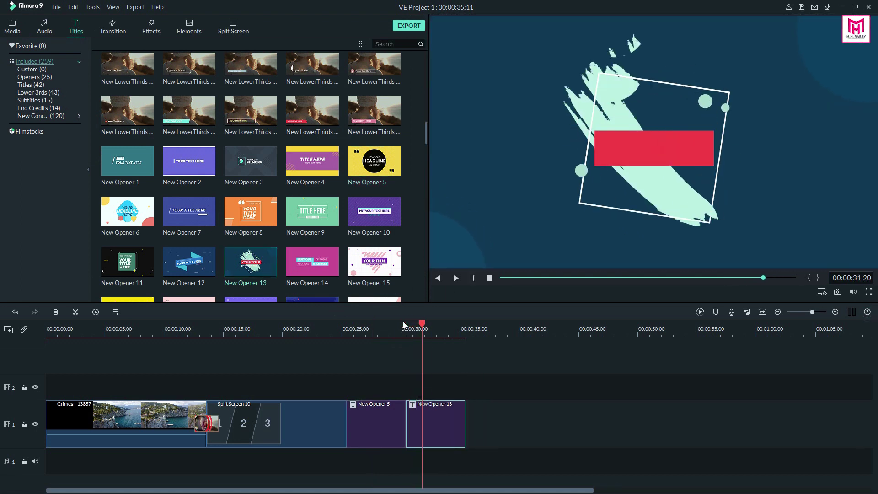
# Step: Replace New Opener 13's YOUR TITLE with MY NAME and PUT YOUR TEXT HERE with TEXT HERE
pyautogui.doubleClick(435, 419)
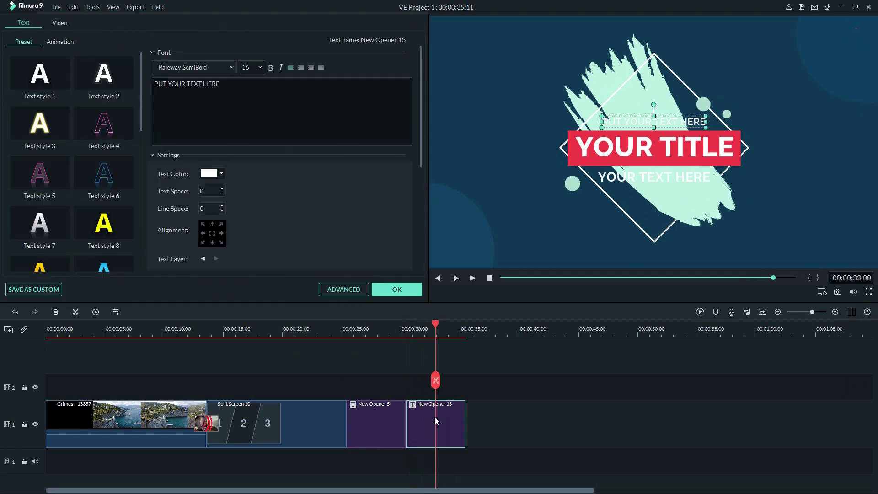
pyautogui.click(610, 146)
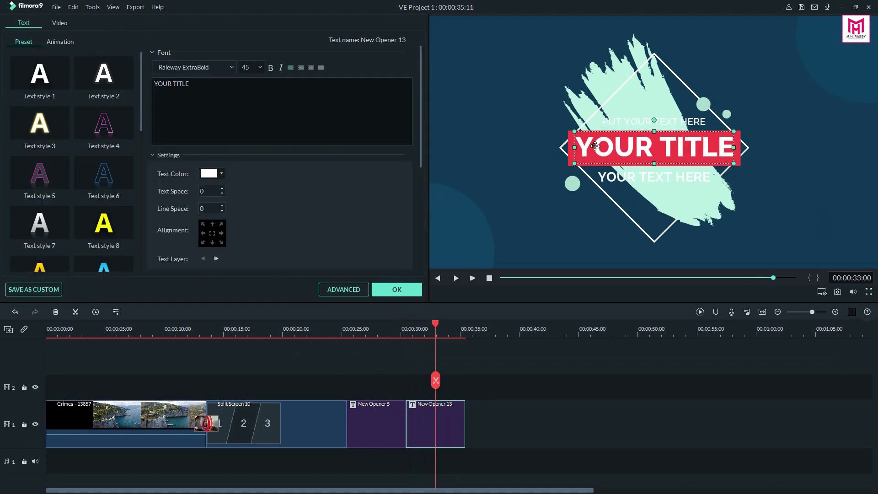
pyautogui.moveTo(219, 84); pyautogui.dragTo(137, 85)
pyautogui.write('MY NAME')
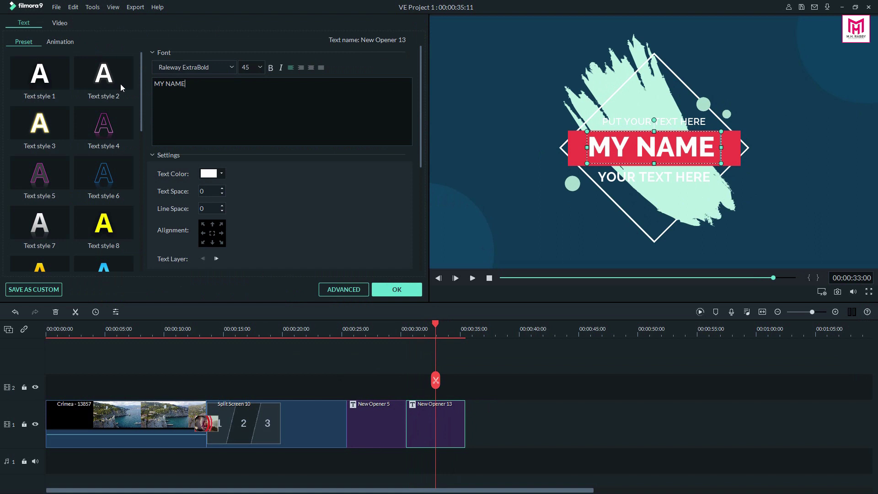
pyautogui.moveTo(681, 122); pyautogui.dragTo(682, 126)
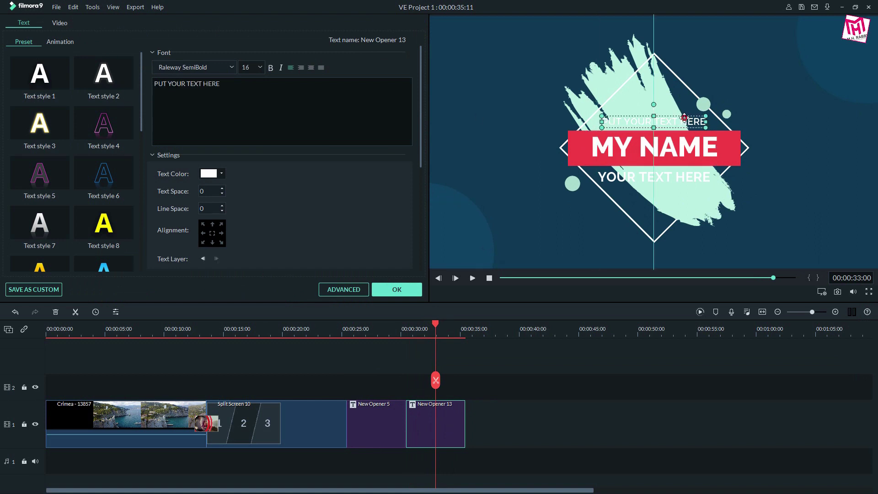
pyautogui.moveTo(269, 107); pyautogui.dragTo(113, 85)
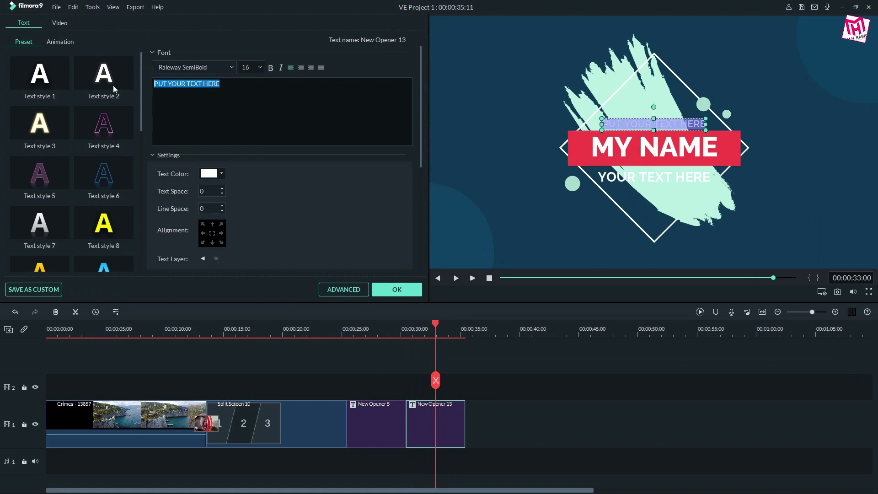
pyautogui.write('TEXT HERE')
# Step: Colour the TEXT HERE line dark blue, leave font size unchanged, and confirm the text edits
pyautogui.hotkey('ctrl', 'a')
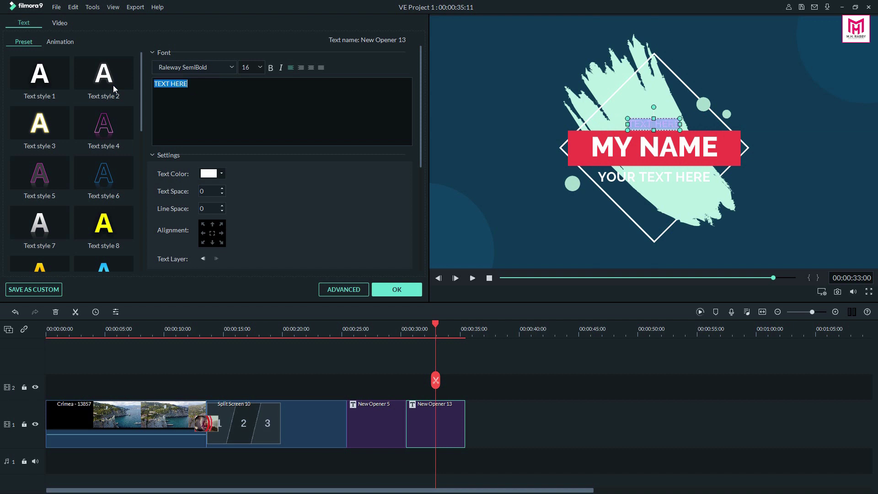
pyautogui.click(221, 174)
pyautogui.click(203, 207)
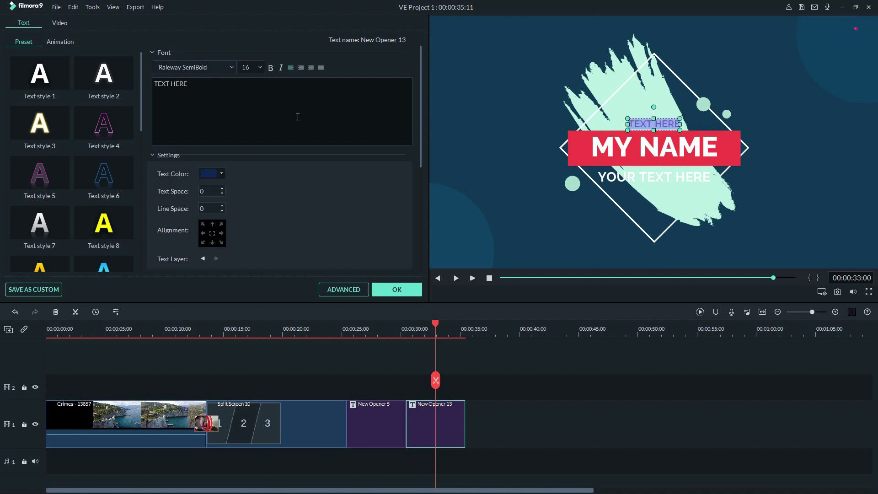
pyautogui.click(253, 67)
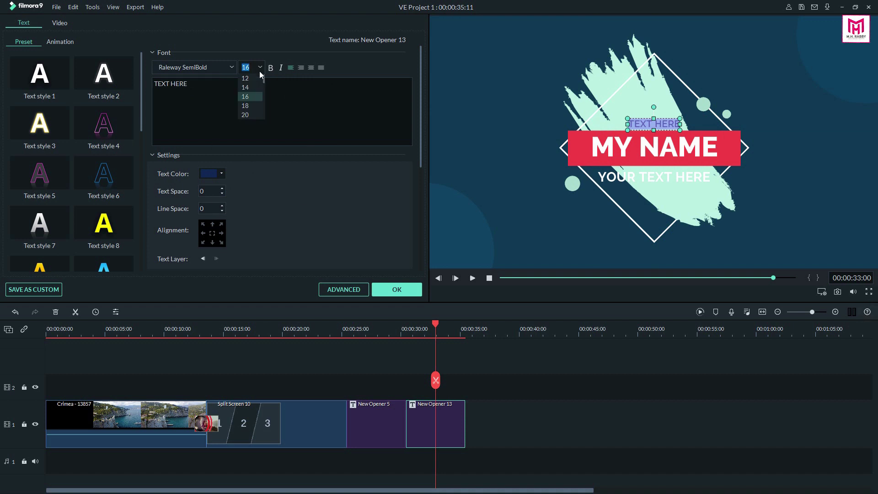
pyautogui.click(249, 89)
pyautogui.click(518, 176)
pyautogui.click(638, 179)
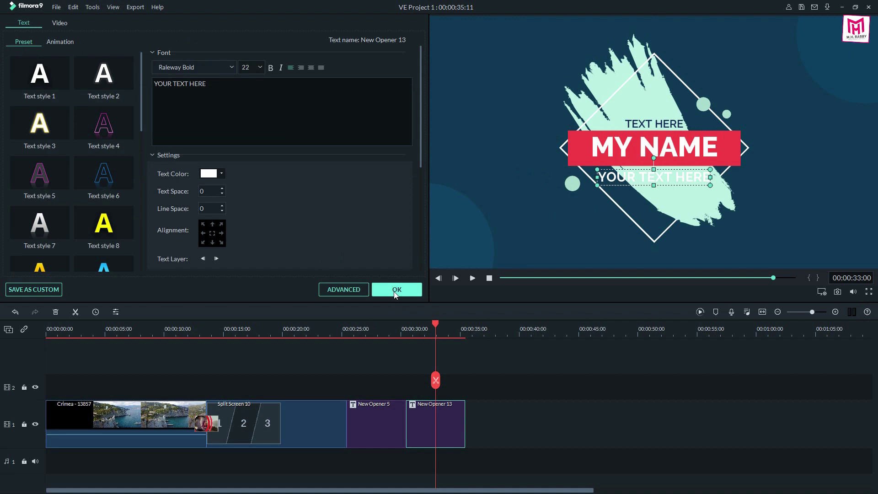
pyautogui.click(403, 290)
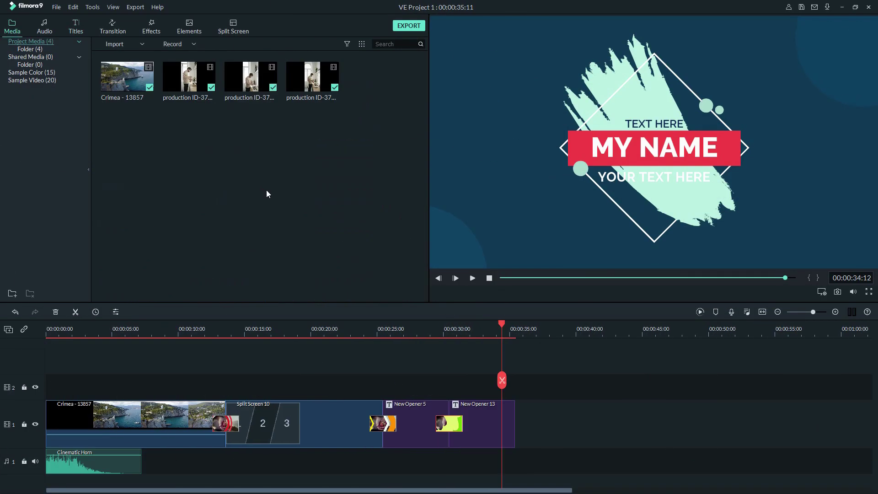
# Step: Launch Record PC Screen from the Media tab's Record menu
pyautogui.click(184, 45)
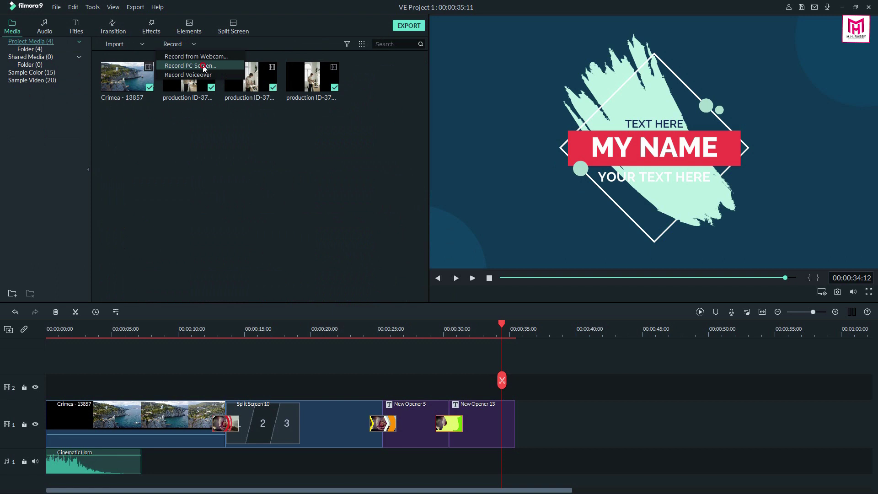
pyautogui.click(203, 65)
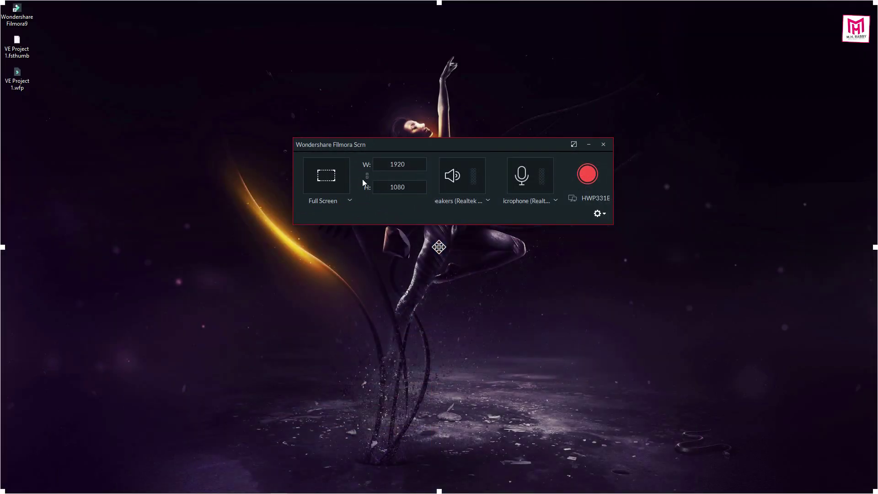
# Step: Keep 1920×1080 at 25 fps, set recording quality to Best, and close the recorder
pyautogui.doubleClick(413, 163)
pyautogui.press('Tab')
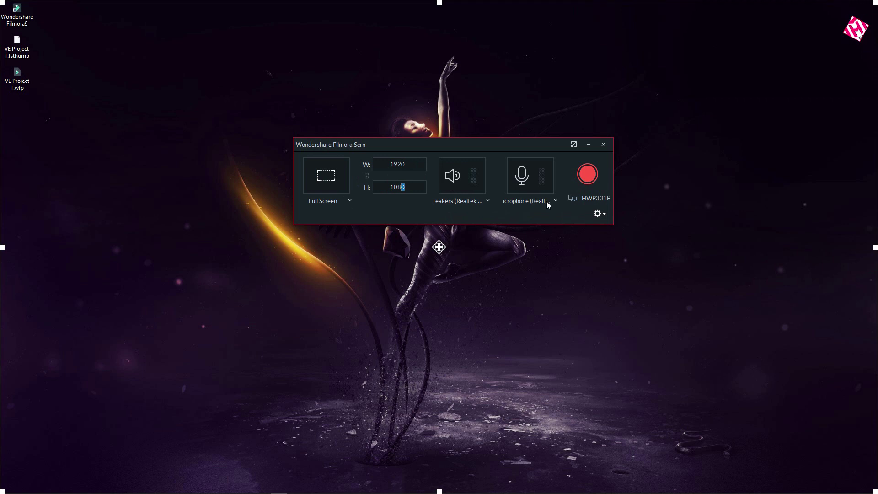
pyautogui.click(598, 216)
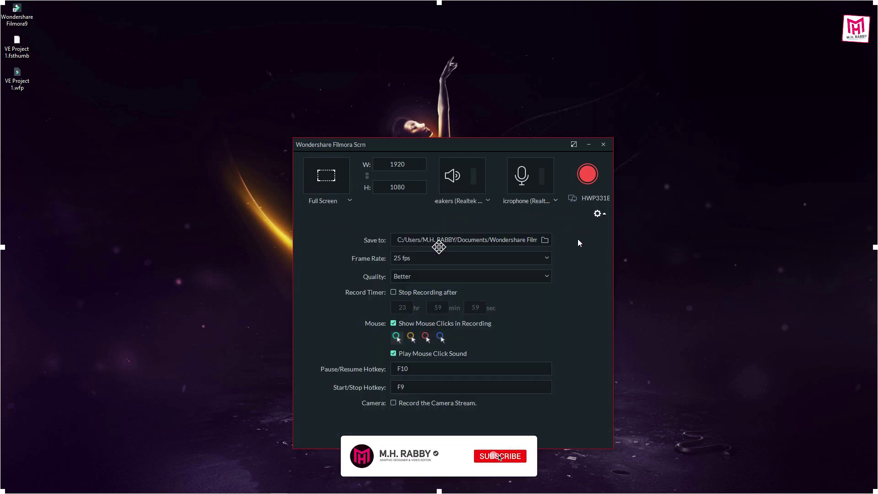
pyautogui.click(485, 258)
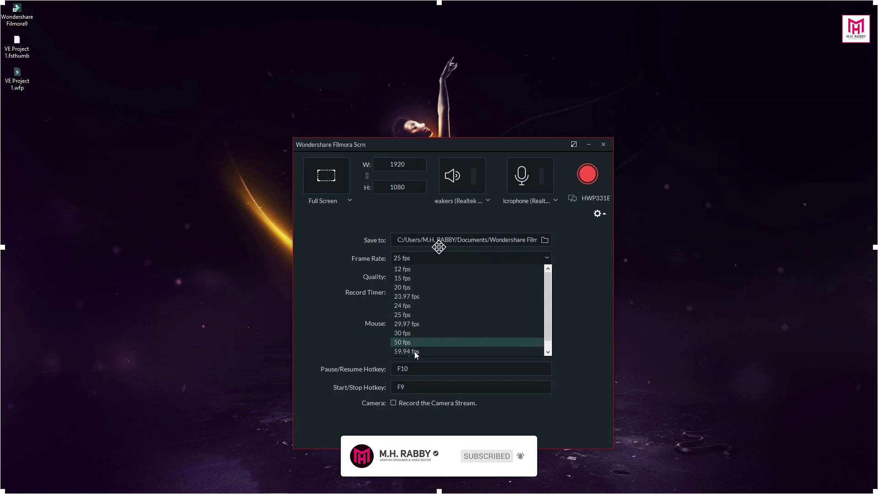
pyautogui.scroll(-1, 409, 347)
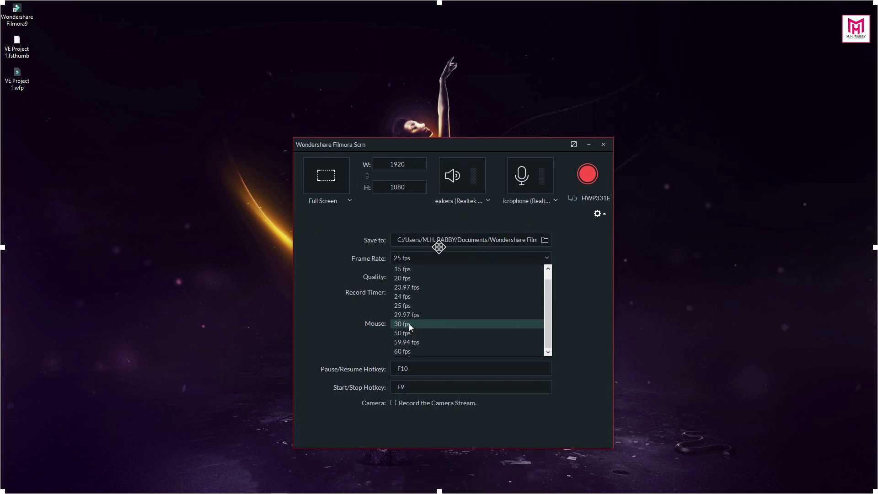
pyautogui.scroll(1, 409, 324)
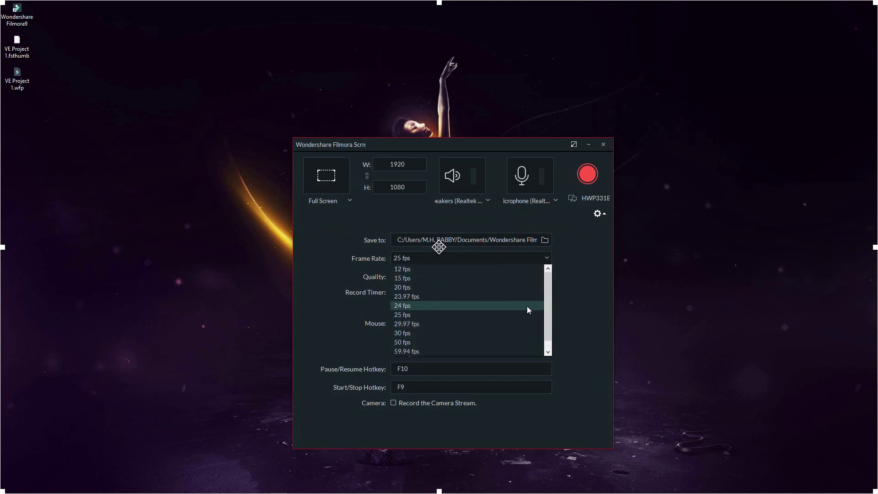
pyautogui.click(582, 285)
pyautogui.click(409, 278)
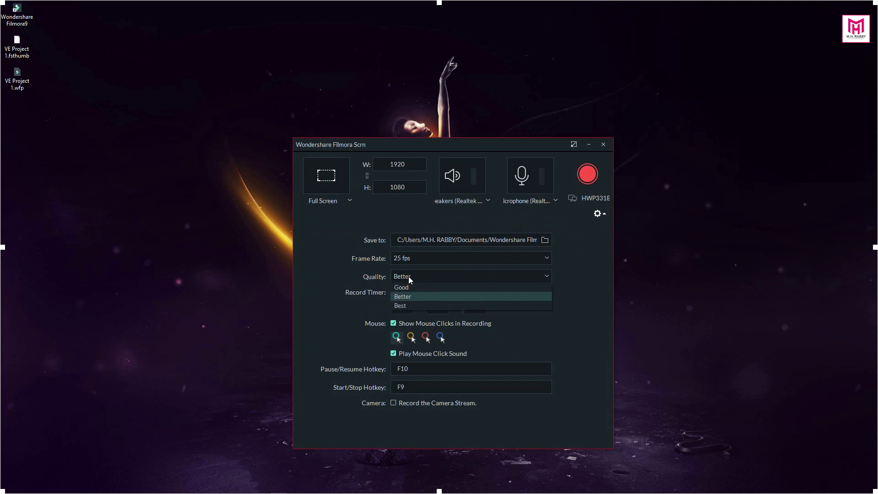
pyautogui.click(406, 306)
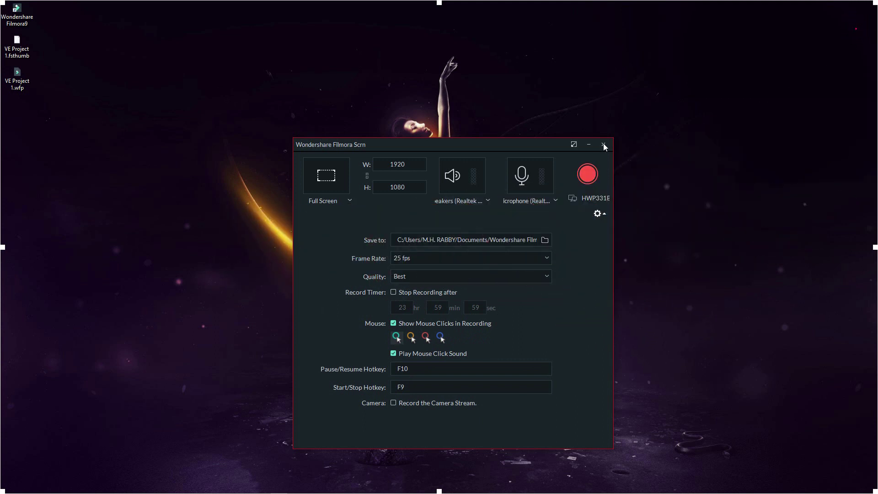
pyautogui.click(603, 143)
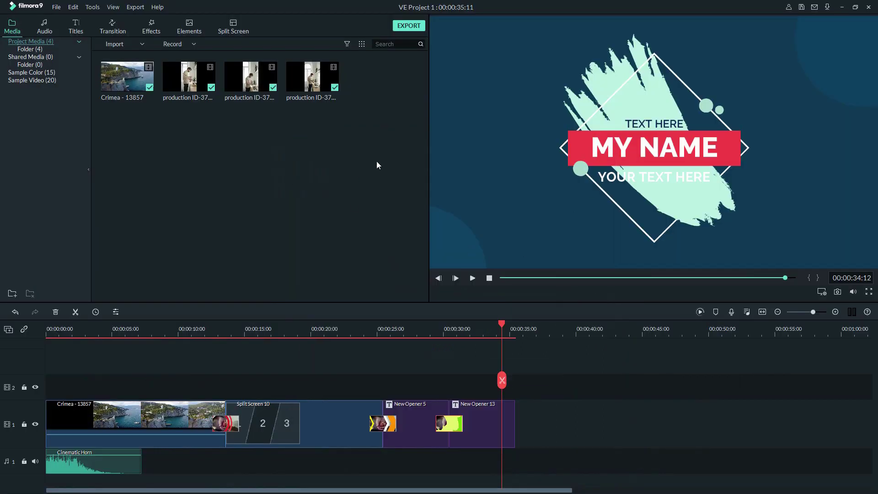